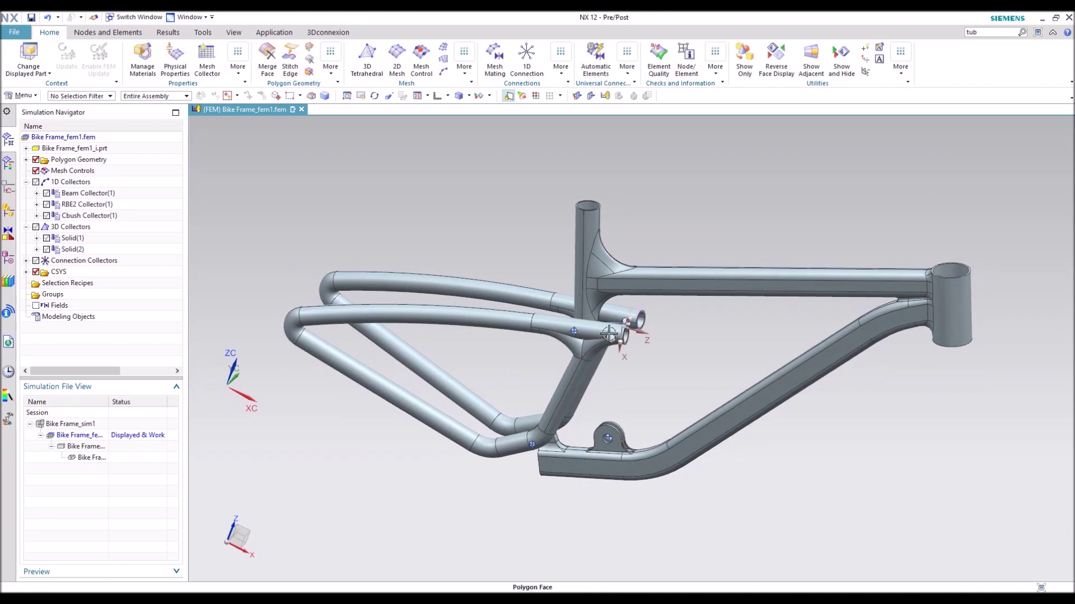
Step: Show the 3D collectors and examine the solid meshes across the bike frame
left_click(35, 226)
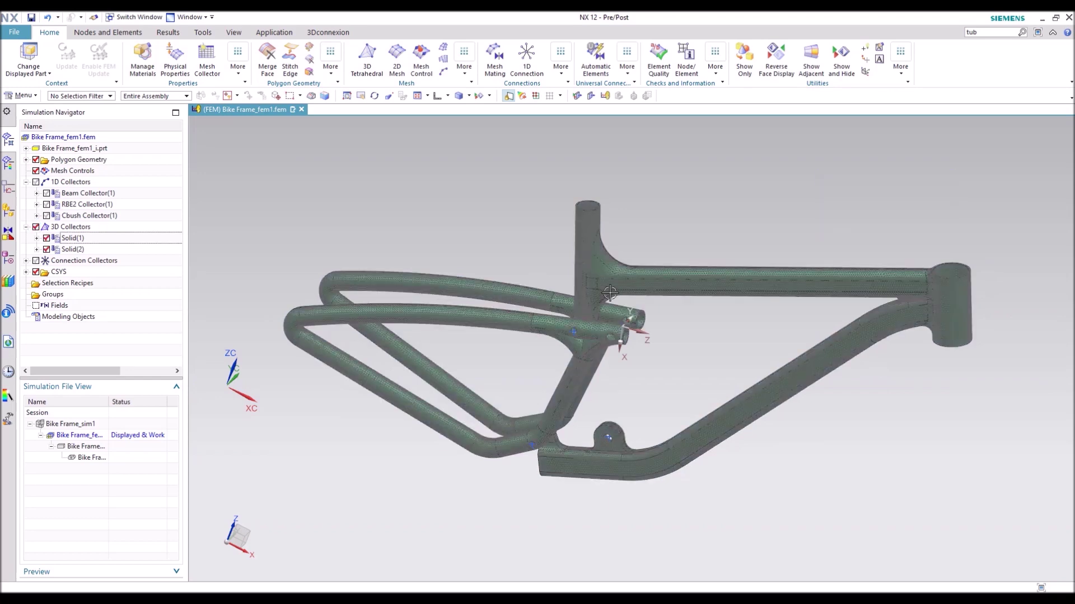
scroll(936, 284, "up", 2)
scroll(936, 284, "up", 2)
middle_click_drag(936, 284, 987, 199)
scroll(785, 307, "down", 5)
middle_click_drag(420, 451, 811, 497)
scroll(593, 422, "up", 3)
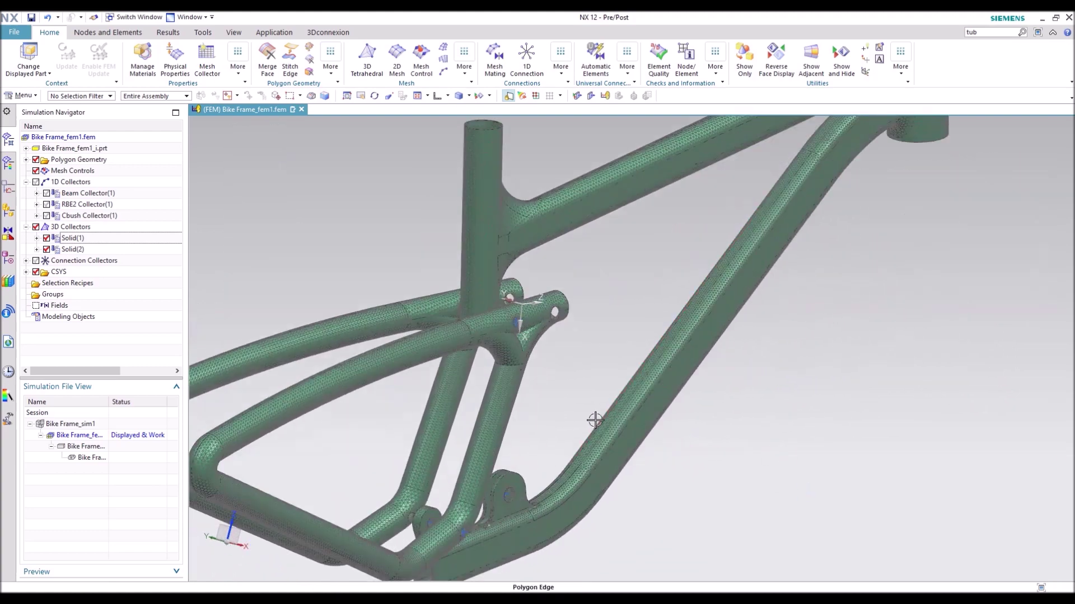
Step: Show the 1D collectors and examine the connection elements at the pivot holes and the shock between the frame lugs
left_click(36, 182)
mouse_move(615, 448)
middle_mouse_down()
mouse_move(595, 419)
mouse_move(235, 358)
mouse_move(82, 492)
middle_mouse_up()
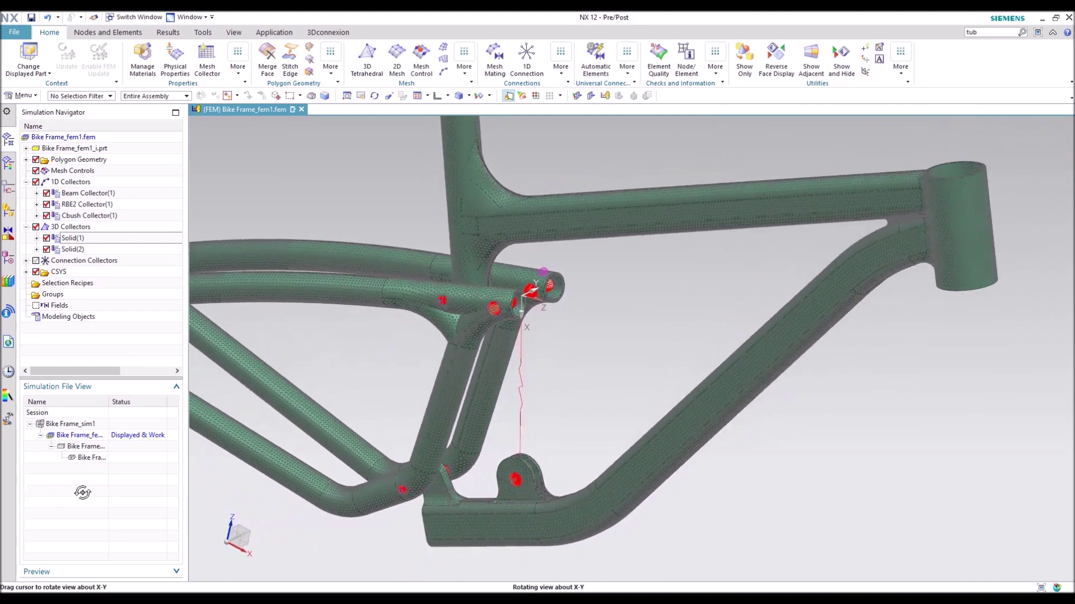
scroll(467, 483, "up", 2)
middle_click_drag(543, 541, 388, 521)
scroll(489, 547, "up", 3)
middle_click_drag(490, 547, 526, 466)
scroll(543, 471, "down", 4)
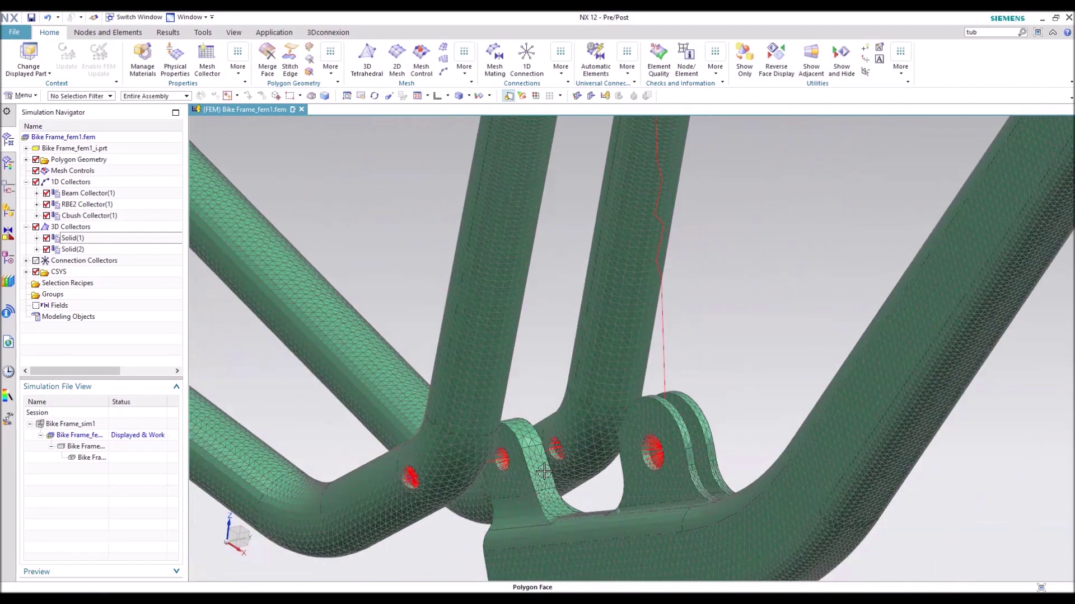
scroll(605, 502, "down", 6)
middle_click_drag(614, 506, 1063, 473)
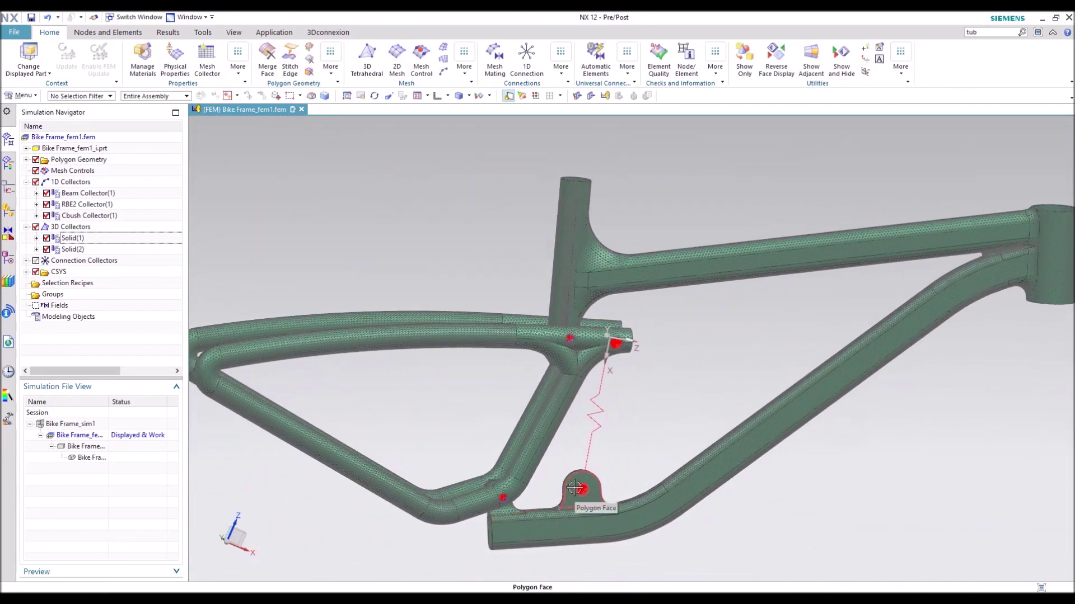
Step: Check the material and physical properties assigned to the Solid(1) mesh collector
double_click(73, 238)
left_click(819, 181)
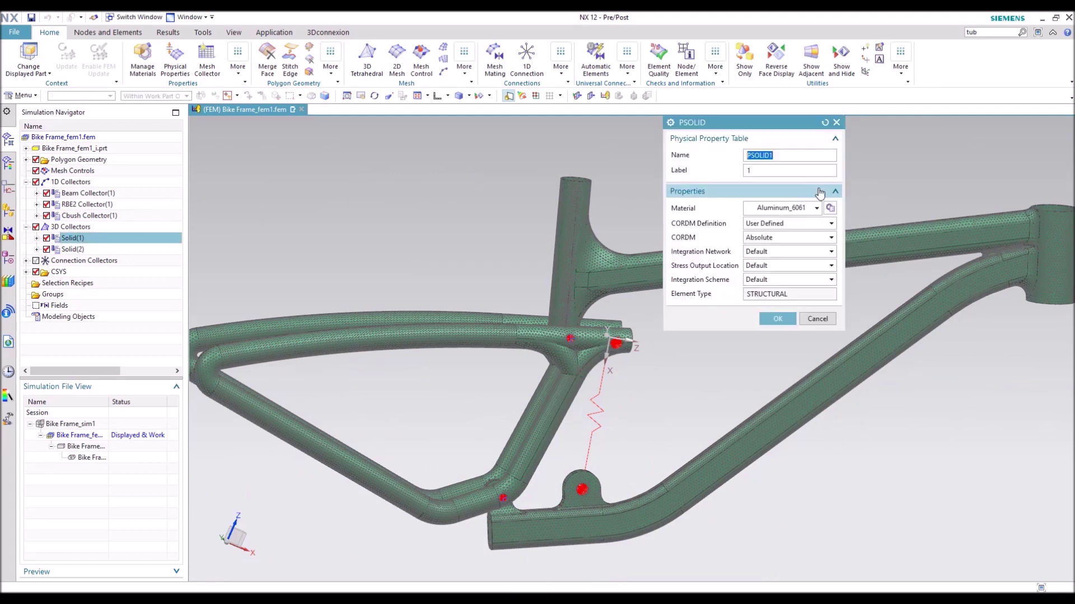
left_click(772, 318)
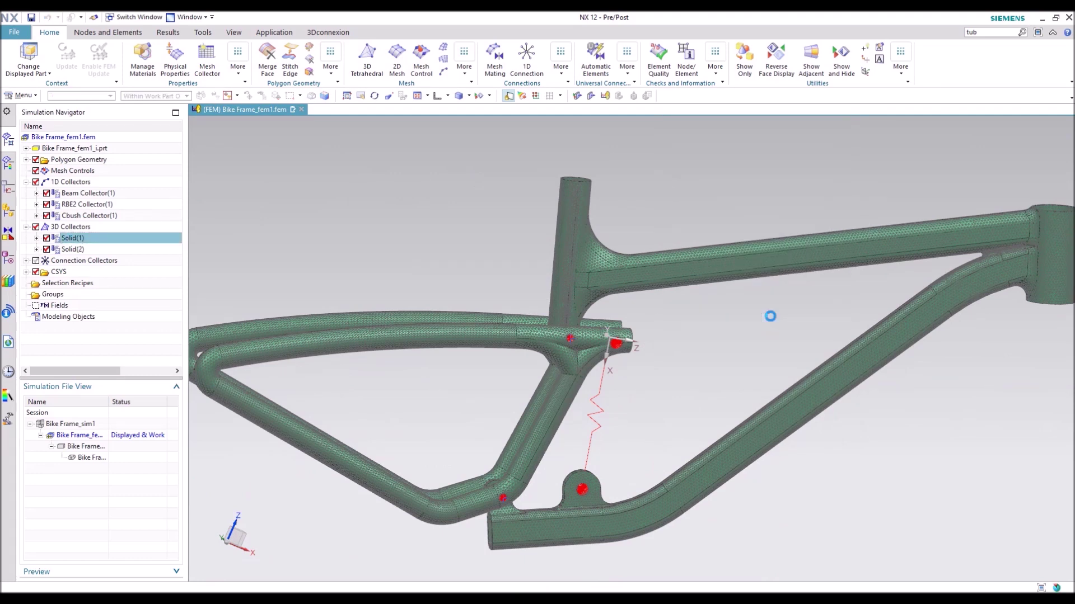
left_click(804, 231)
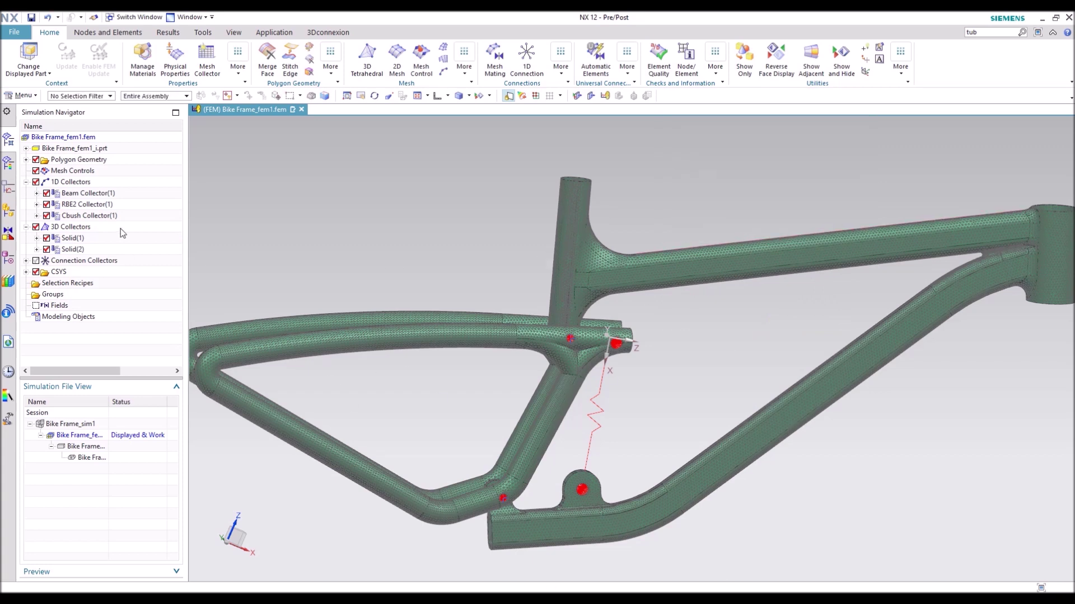
Step: Check the stiffness and viscous damping values in the PBUSH property of the Cbush Collector(1)
double_click(66, 216)
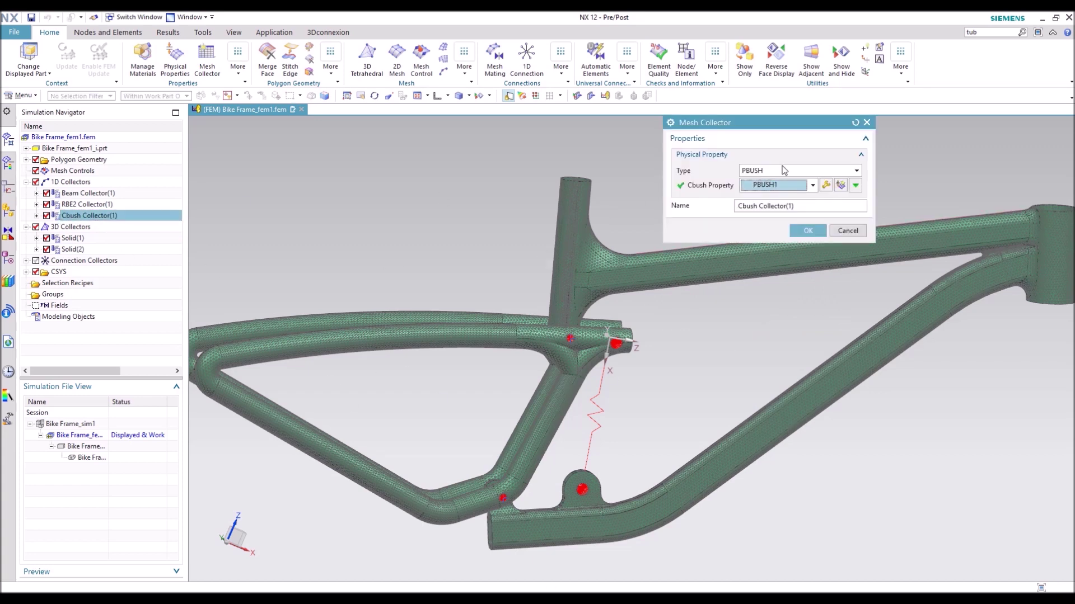
left_click(826, 185)
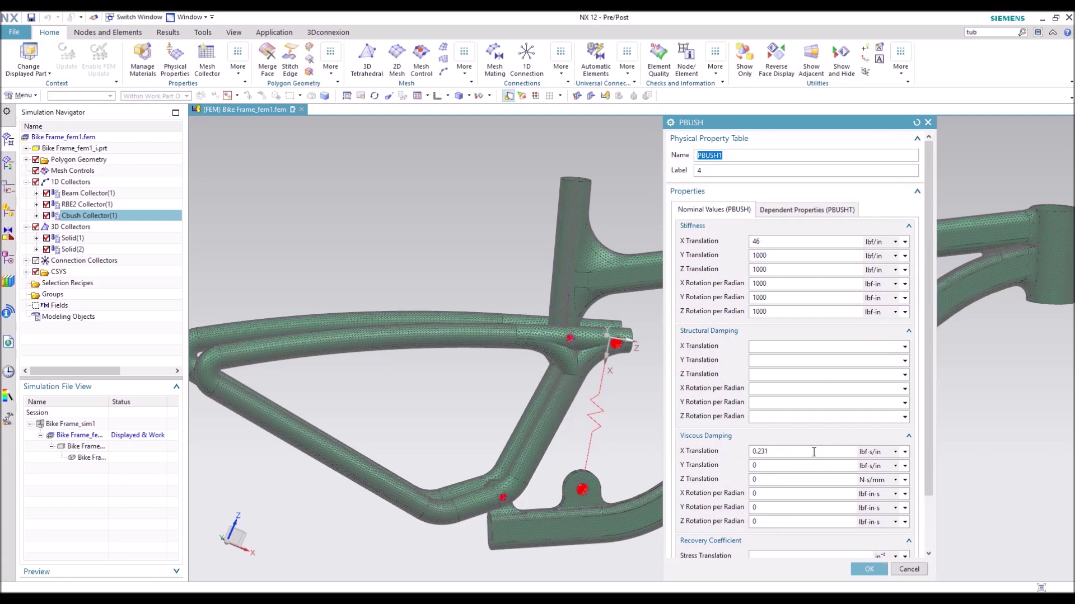
left_click(868, 570)
middle_click_drag(594, 465, 627, 459)
left_click(808, 230)
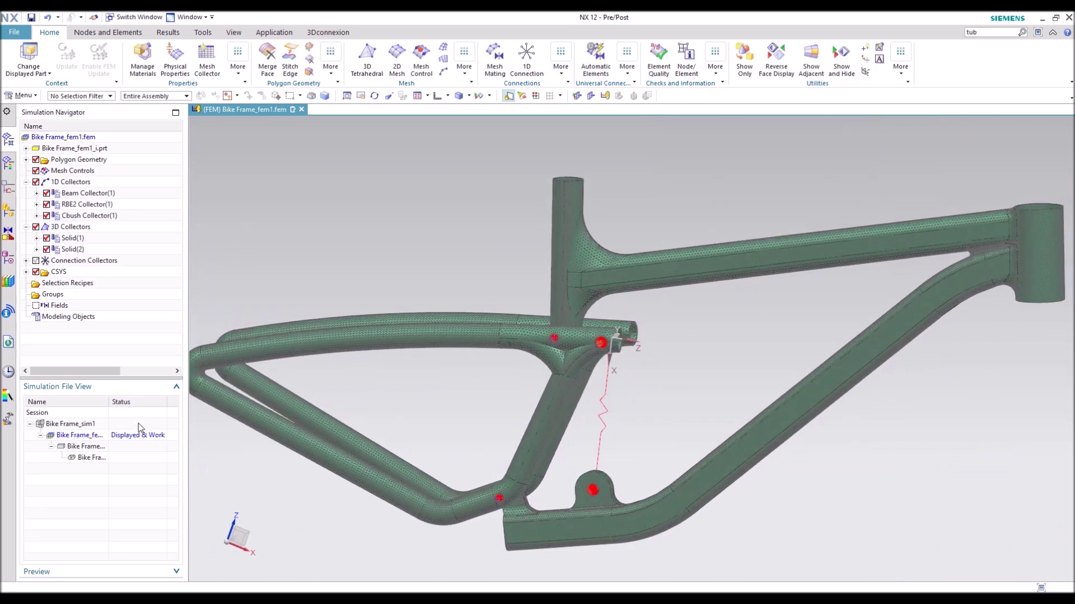
Step: Make the Bike Frame_sim1 simulation the displayed part and open Solution 1 for editing
double_click(78, 425)
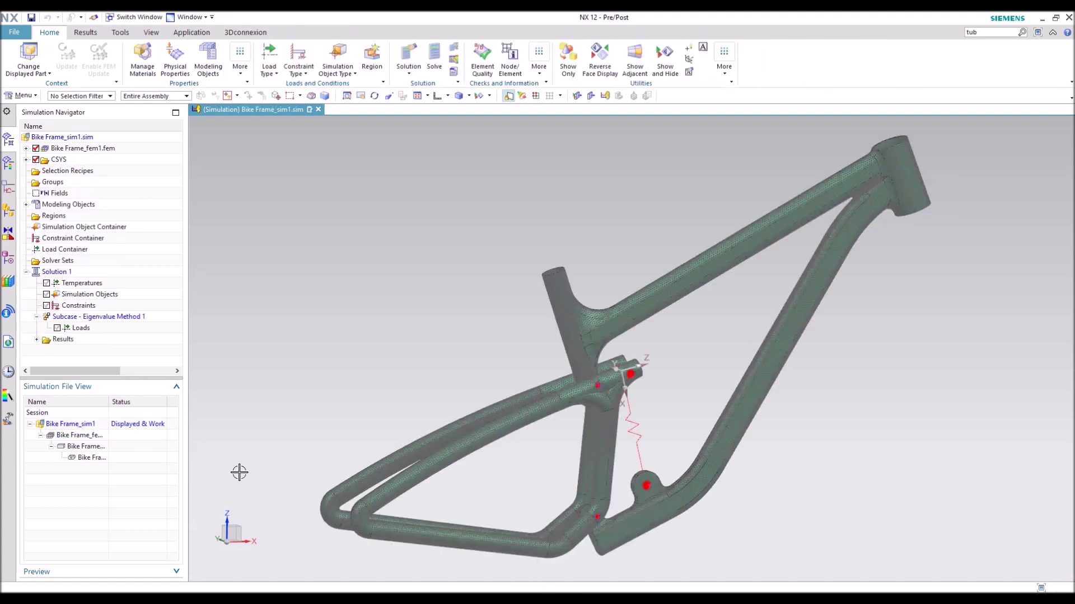
middle_click_drag(633, 348, 584, 376)
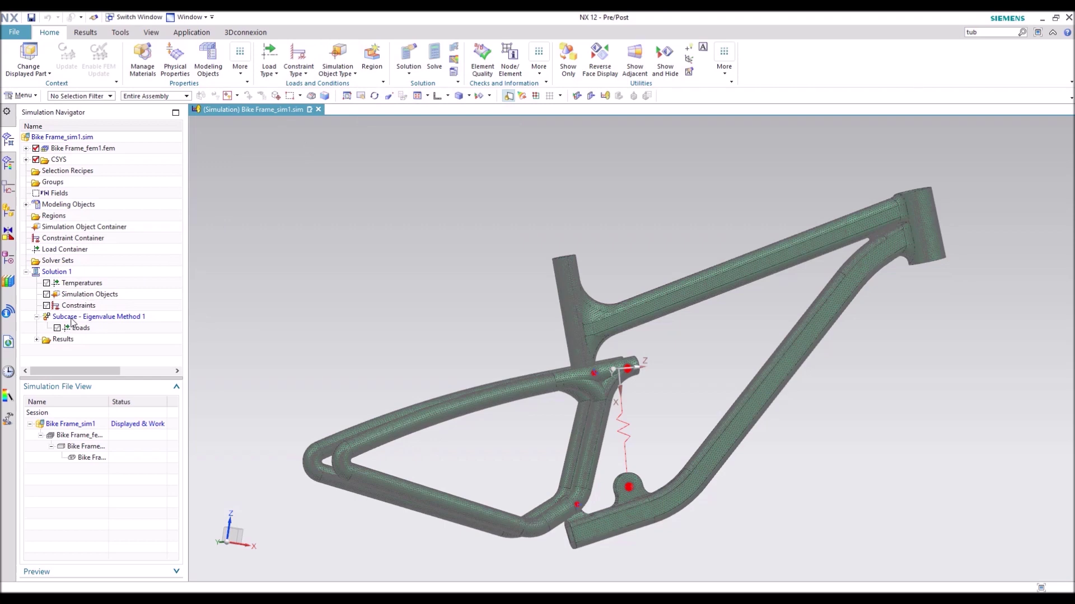
double_click(69, 275)
right_click(69, 275)
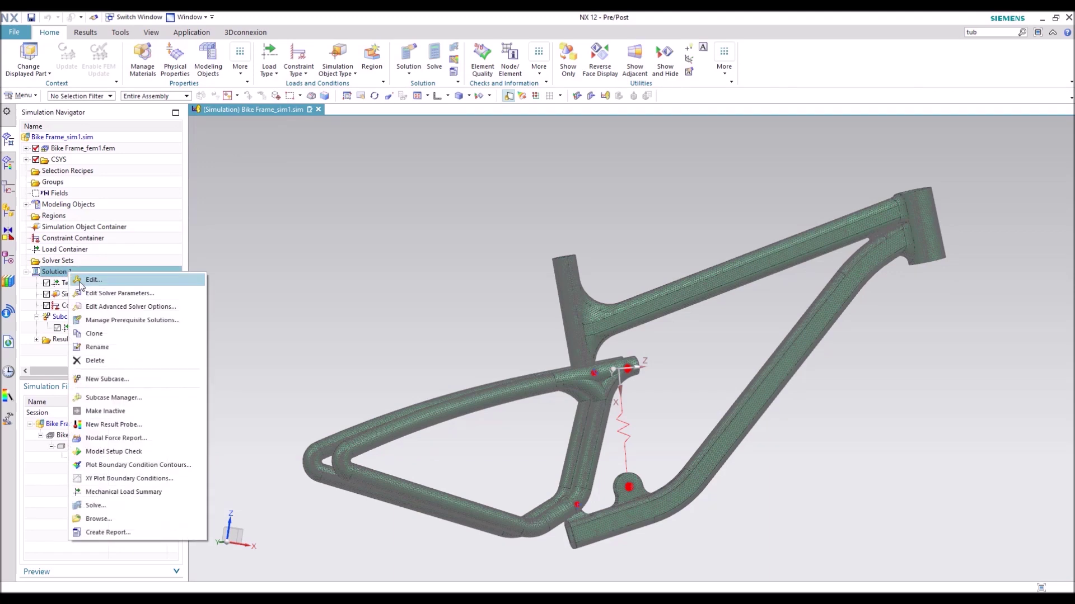
left_click(83, 280)
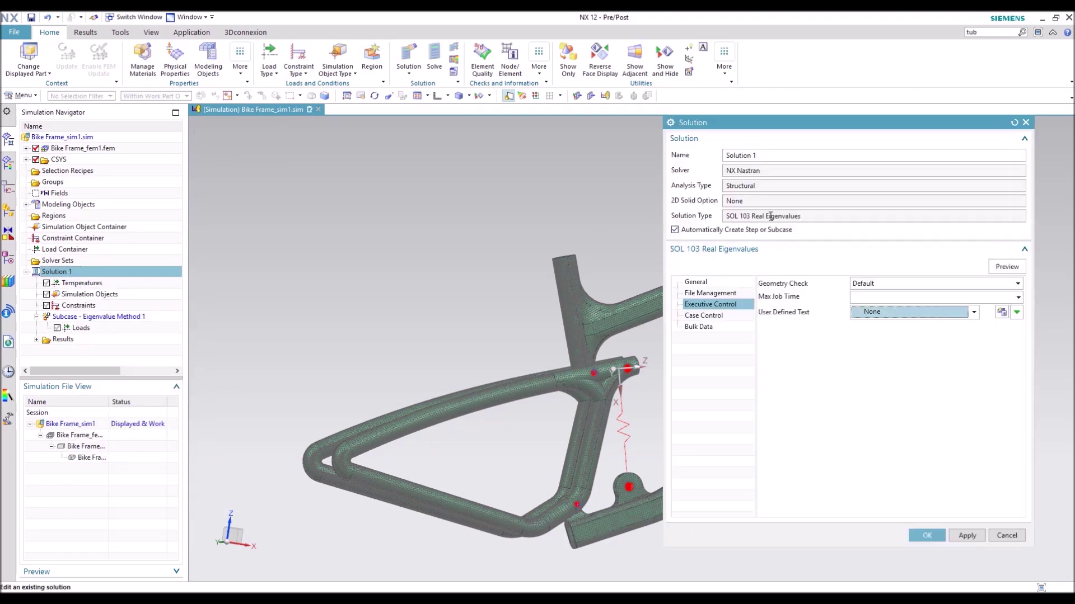
Step: Review the General, File Management, Executive Control and Case Control settings of Solution 1
left_click(695, 283)
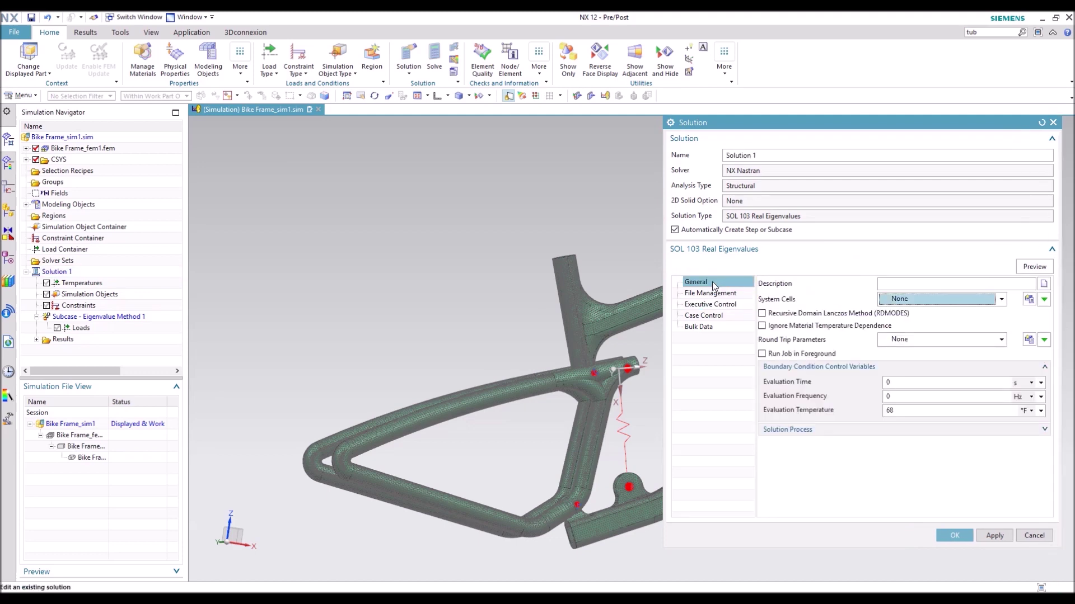
left_click(708, 295)
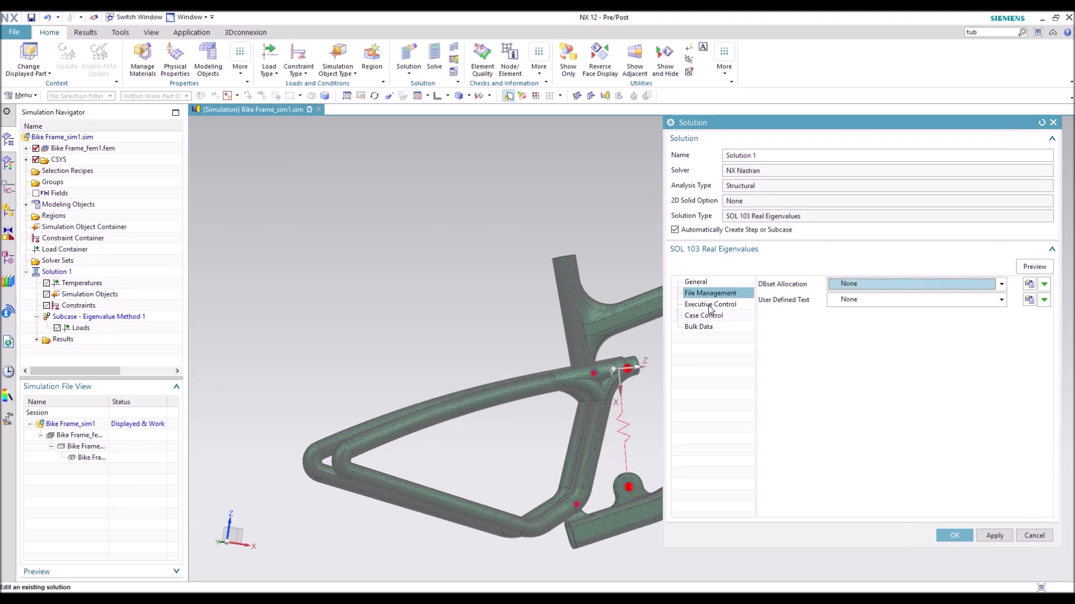
left_click(710, 305)
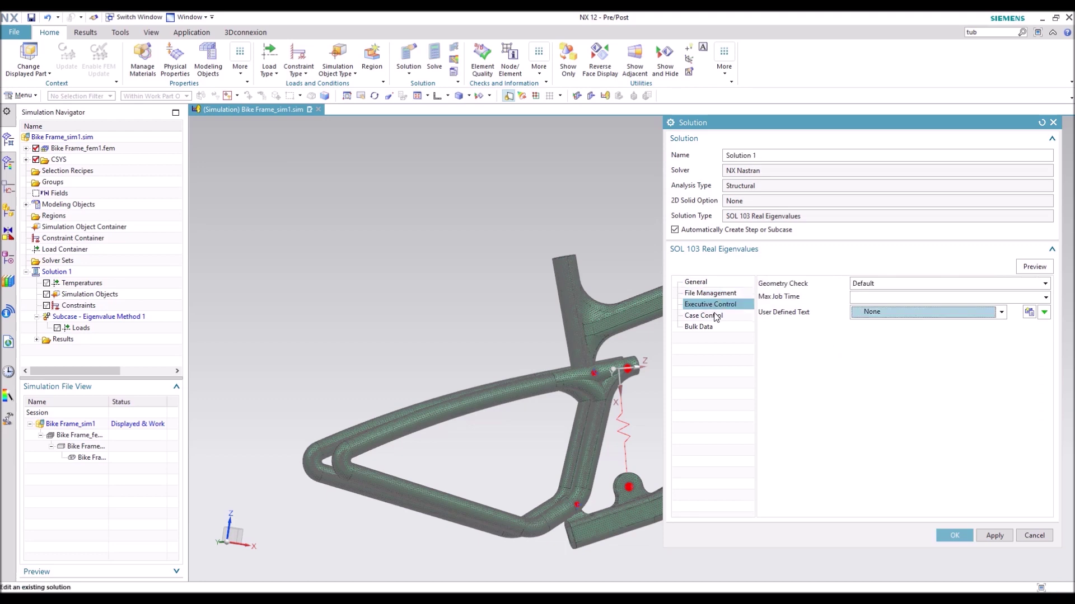
left_click(705, 316)
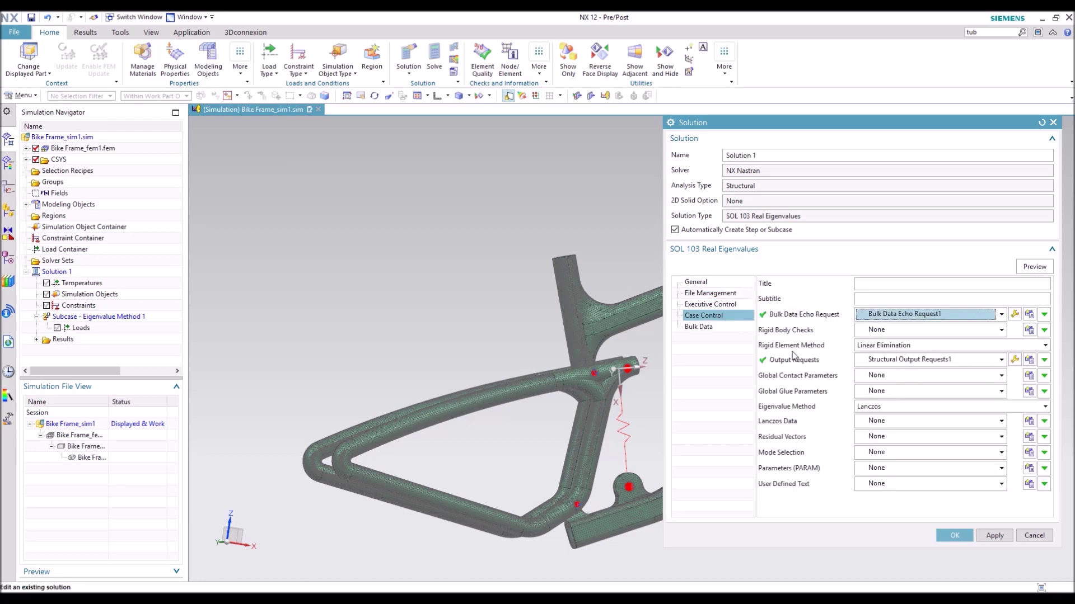
Step: Limit the structural output requests view to SOL 103 Real Eigenvalues and check the displacement request
left_click(1018, 357)
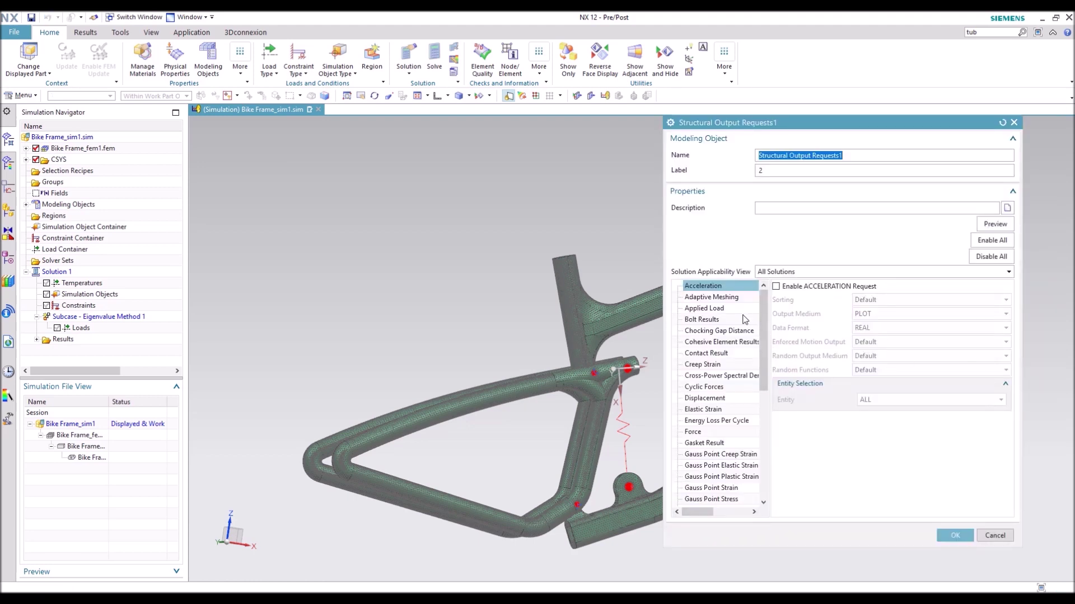
left_click(780, 272)
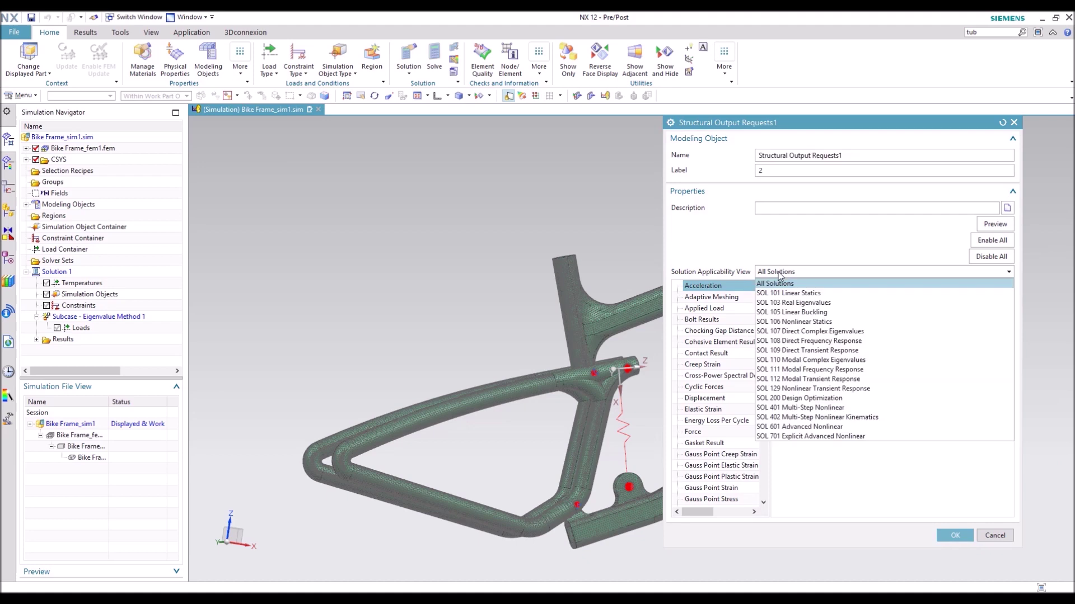
left_click(788, 302)
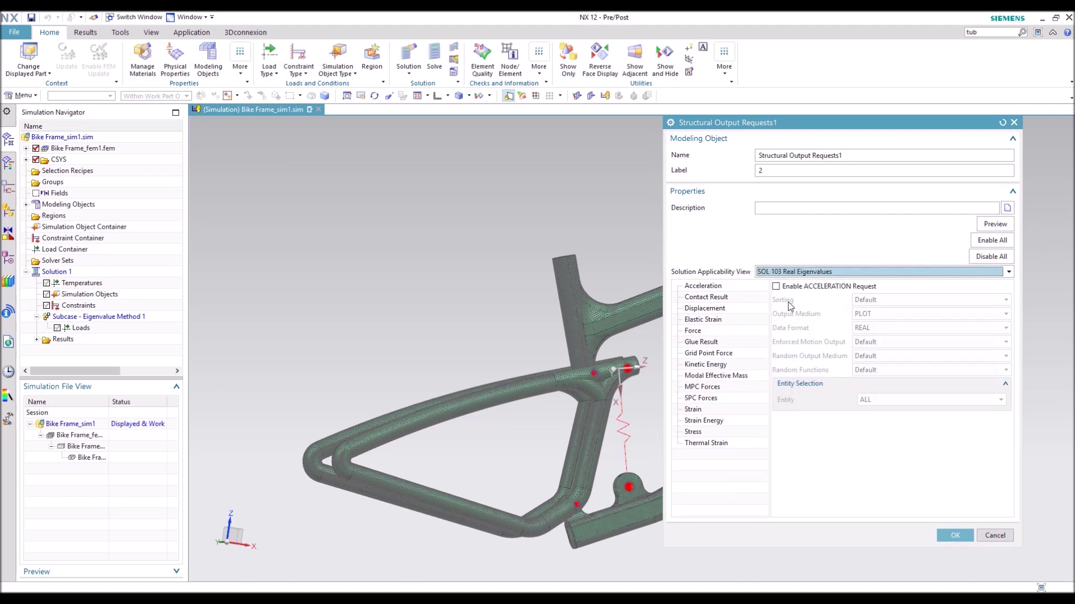
left_click(719, 309)
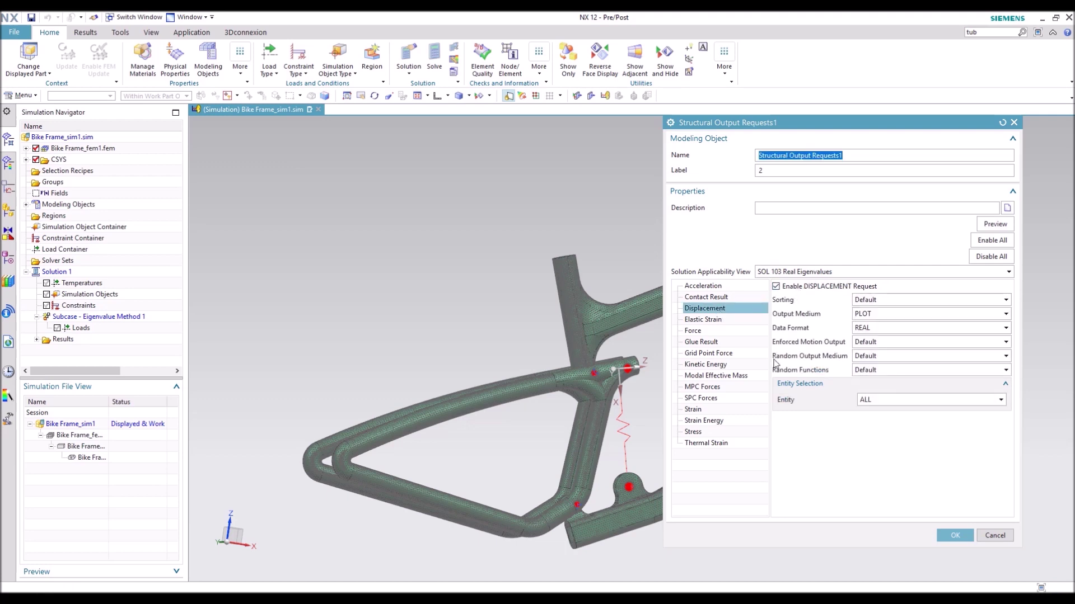
left_click(956, 536)
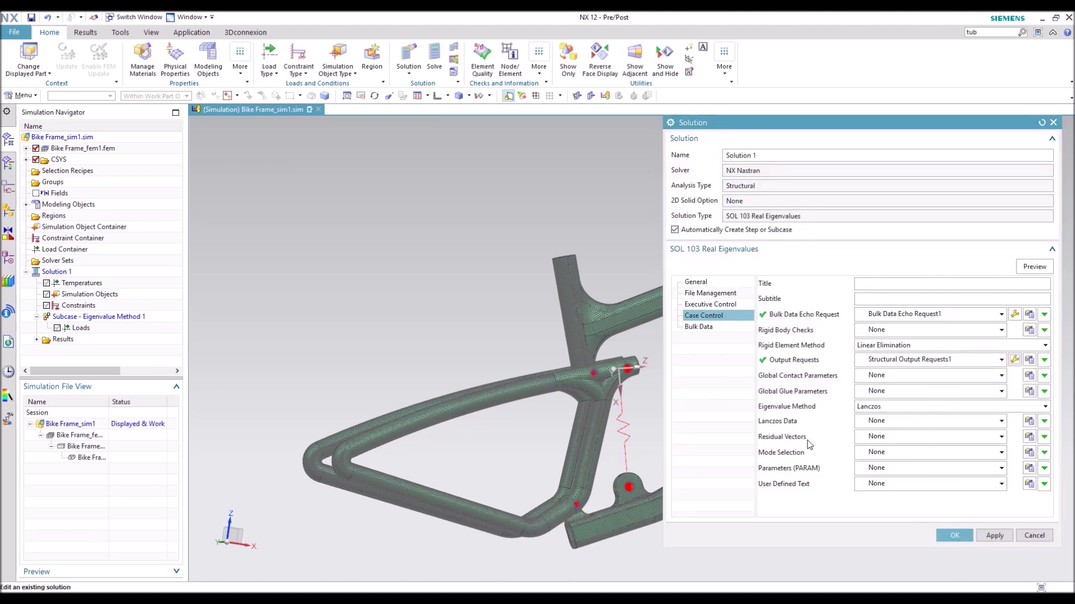
Step: Create Lanczos data with 10 desired modes and a residual vectors object for the solution
left_click(1028, 421)
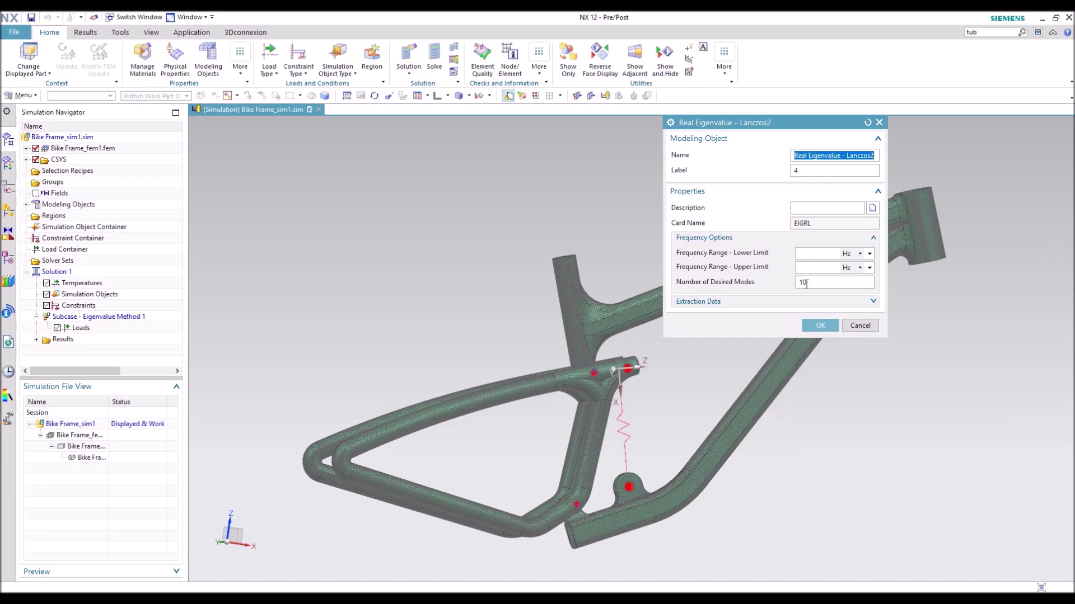
left_click(821, 326)
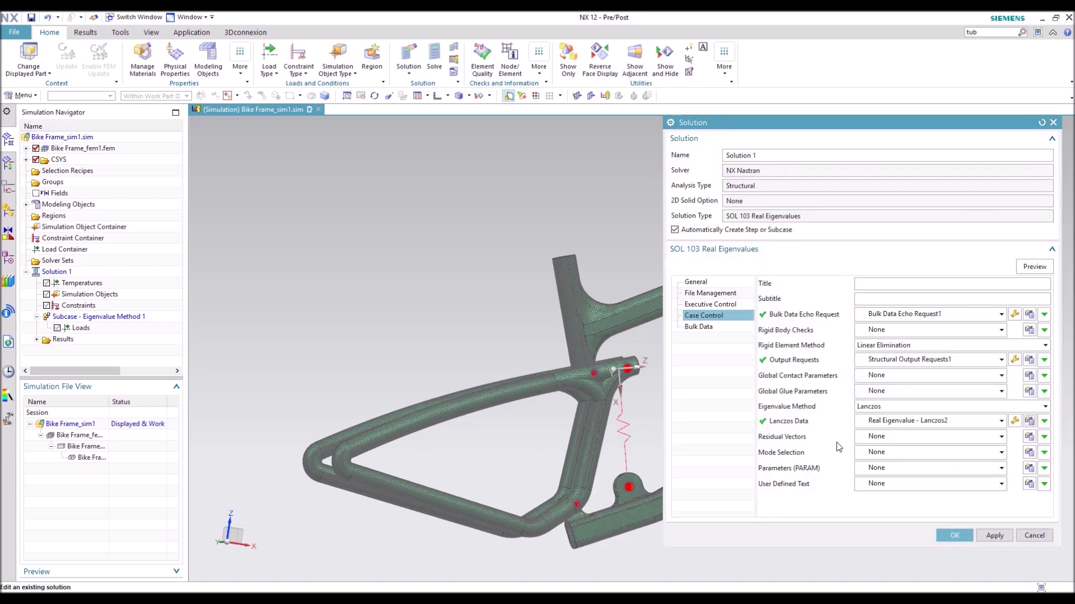
left_click(1030, 437)
left_click(792, 317)
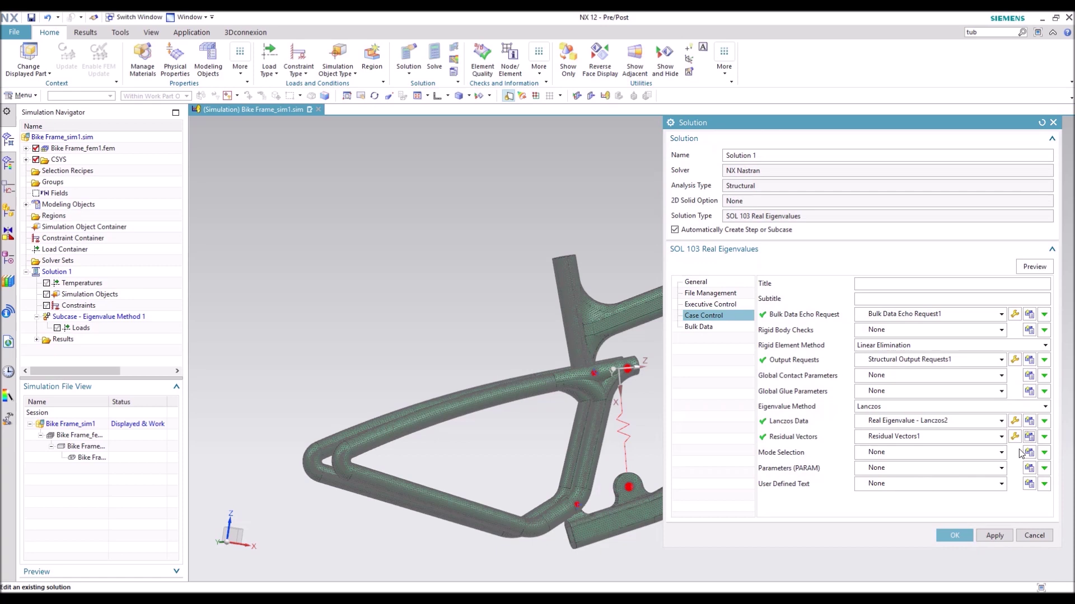
Step: Create a mode selection that includes all modes, check the bulk data settings and accept the solution changes
left_click(1030, 452)
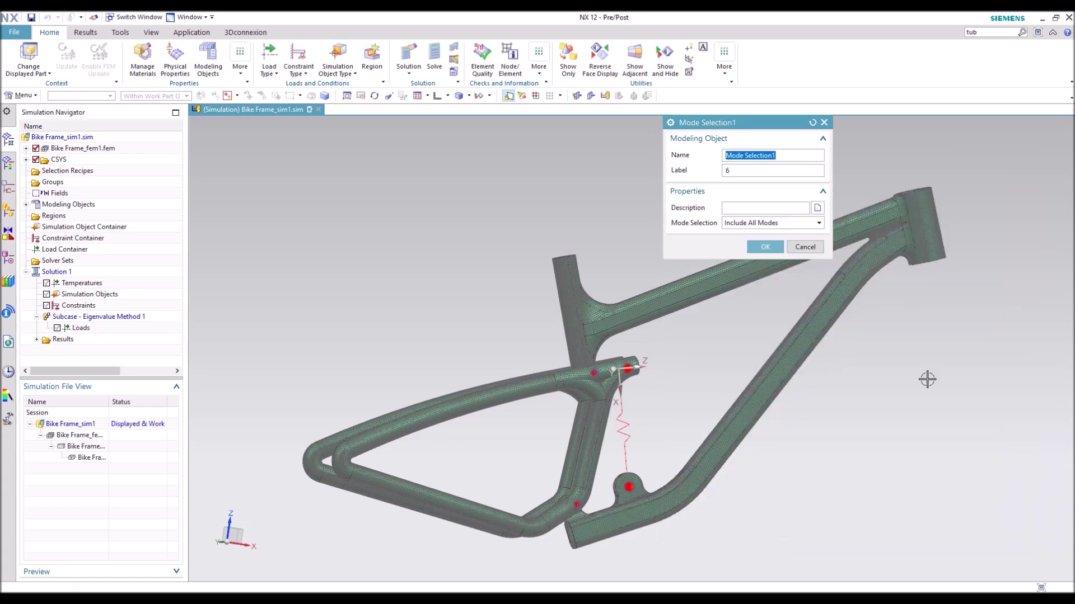
left_click(765, 247)
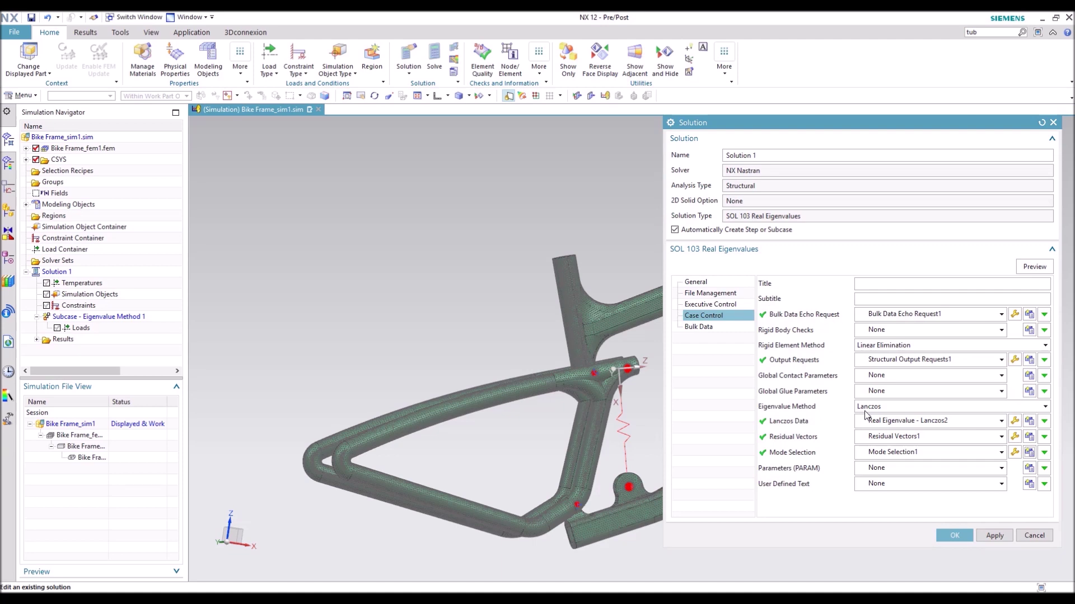
left_click(700, 327)
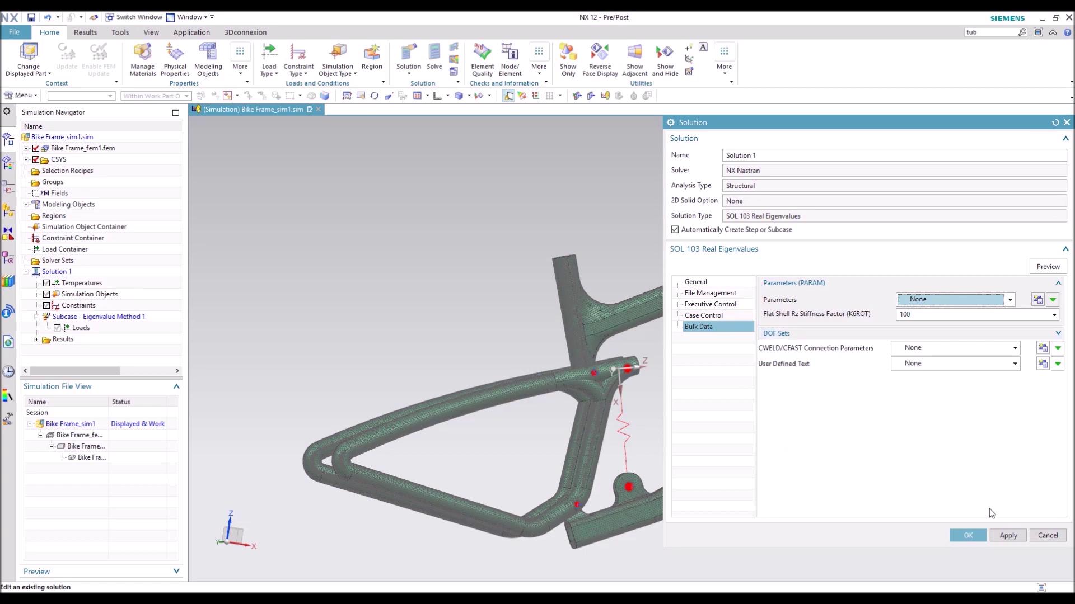
left_click(975, 535)
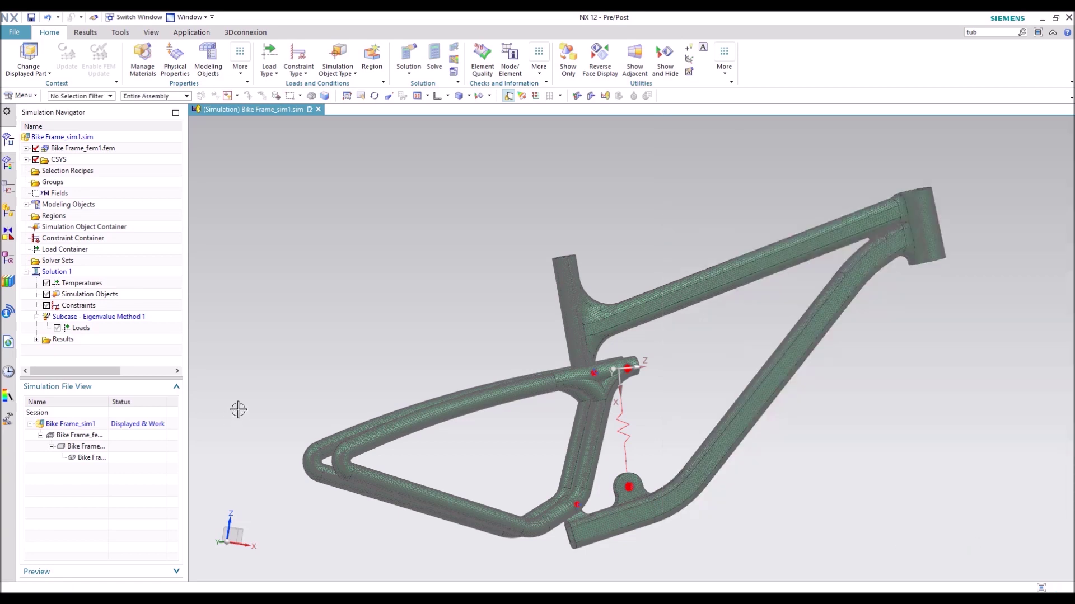
Step: Review the Lanczos data and residual vector settings of the Subcase - Eigenvalue Method 1 step
right_click(89, 318)
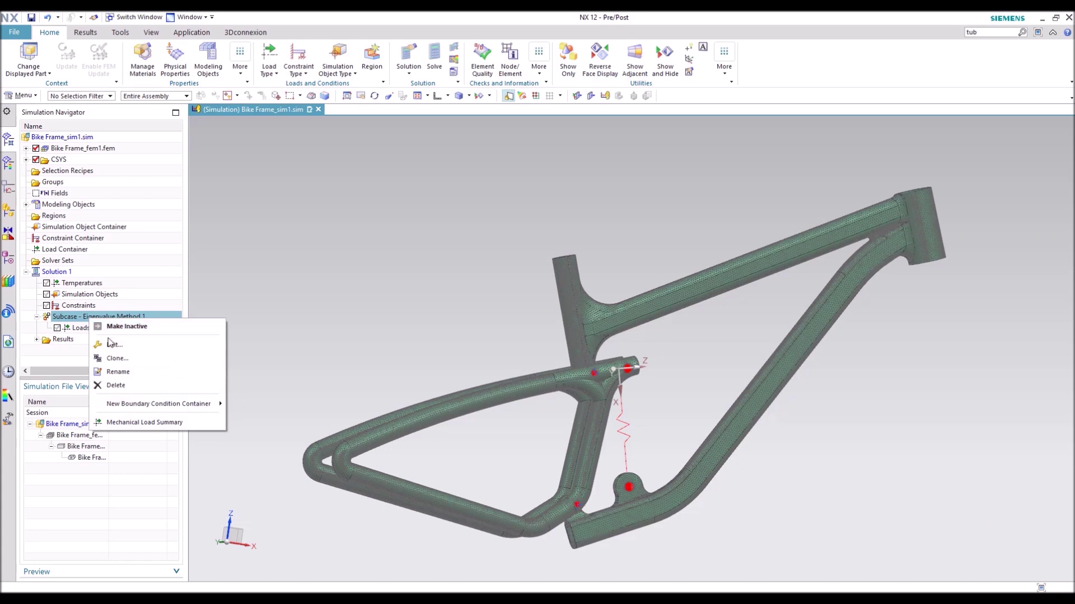
left_click(110, 344)
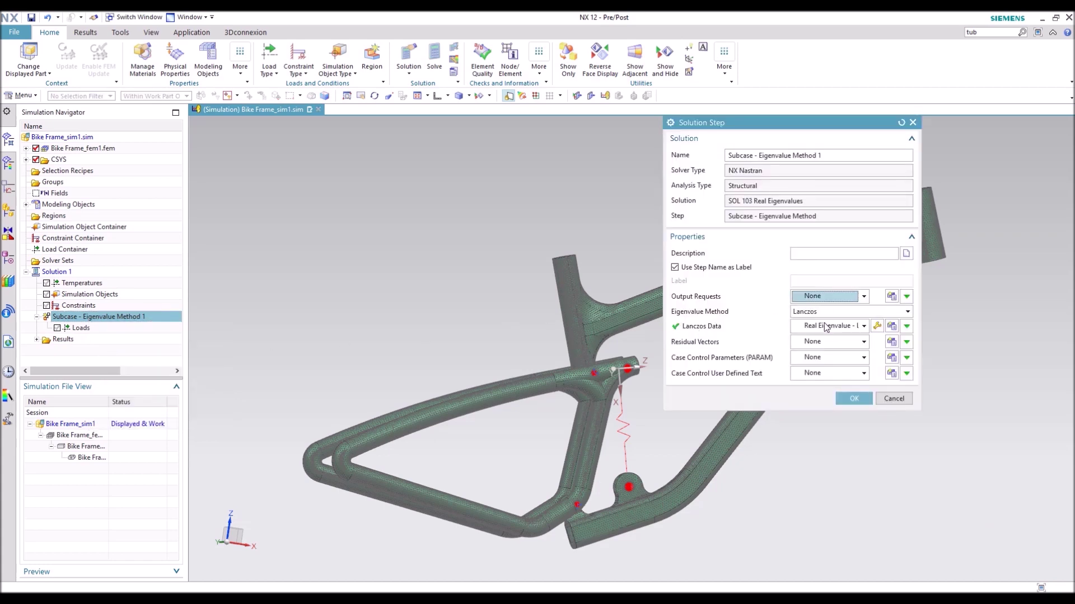
left_click(831, 345)
left_click(833, 345)
left_click(833, 328)
left_click(834, 330)
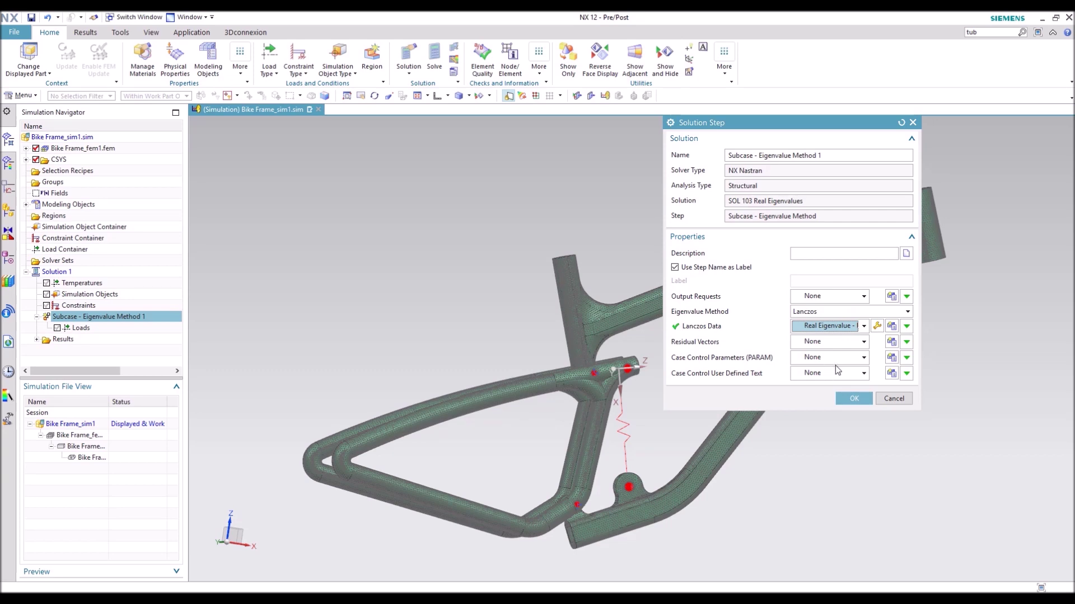
left_click(855, 399)
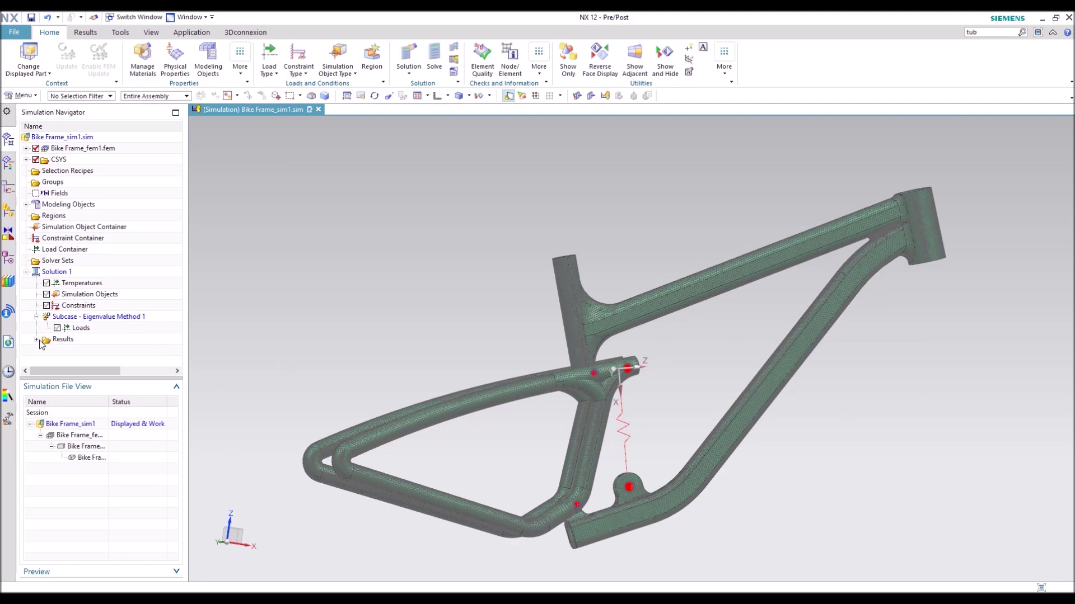
Step: Open the structural results of Solution 1 and plot the nodal displacement of Mode 1 as a contour plot
left_click(36, 339)
double_click(73, 351)
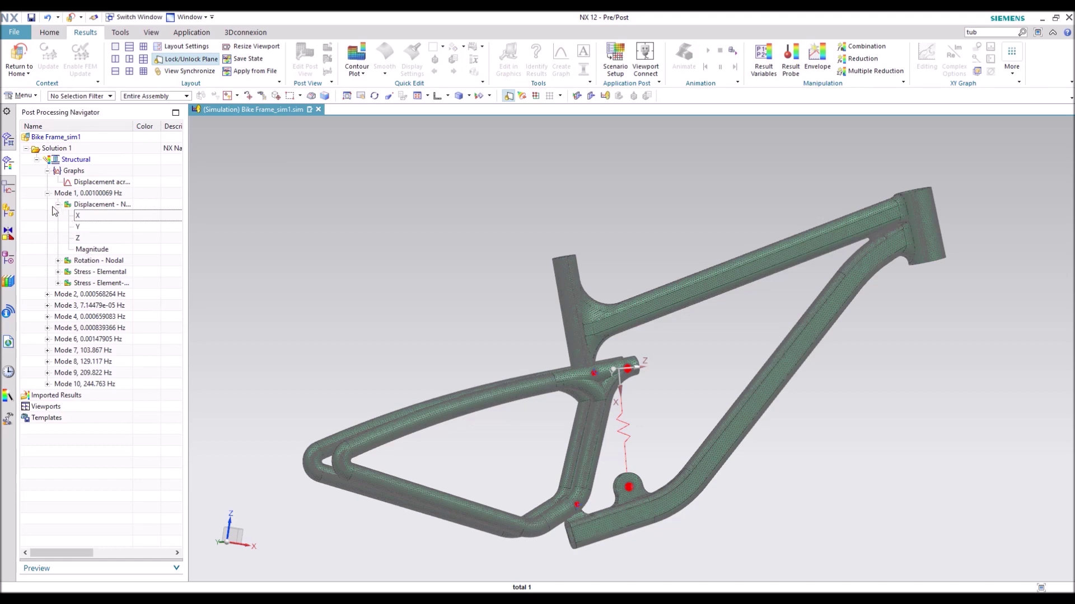
left_click(58, 206)
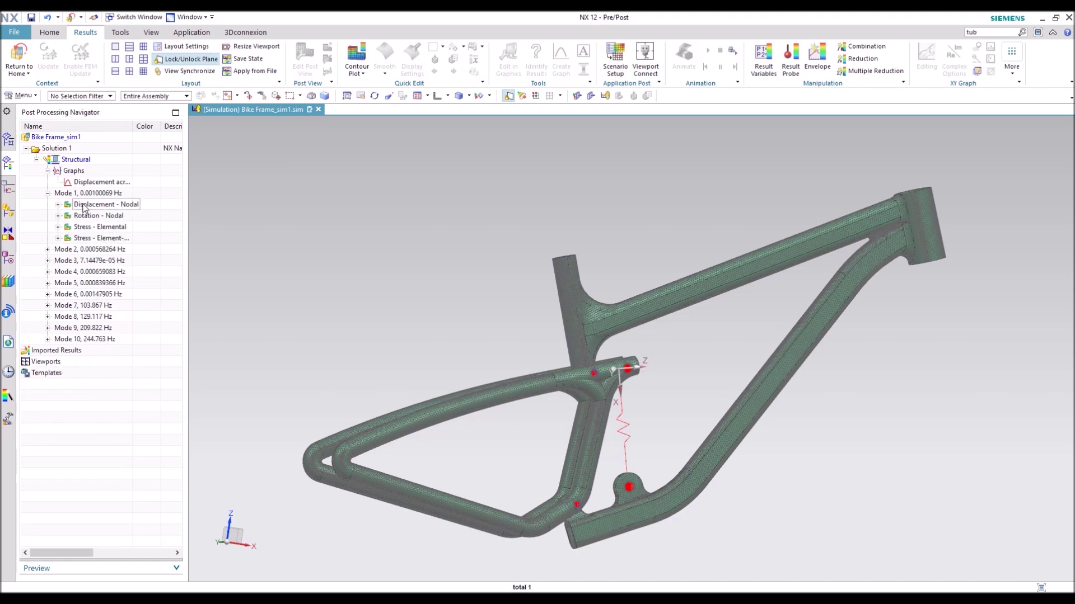
double_click(84, 209)
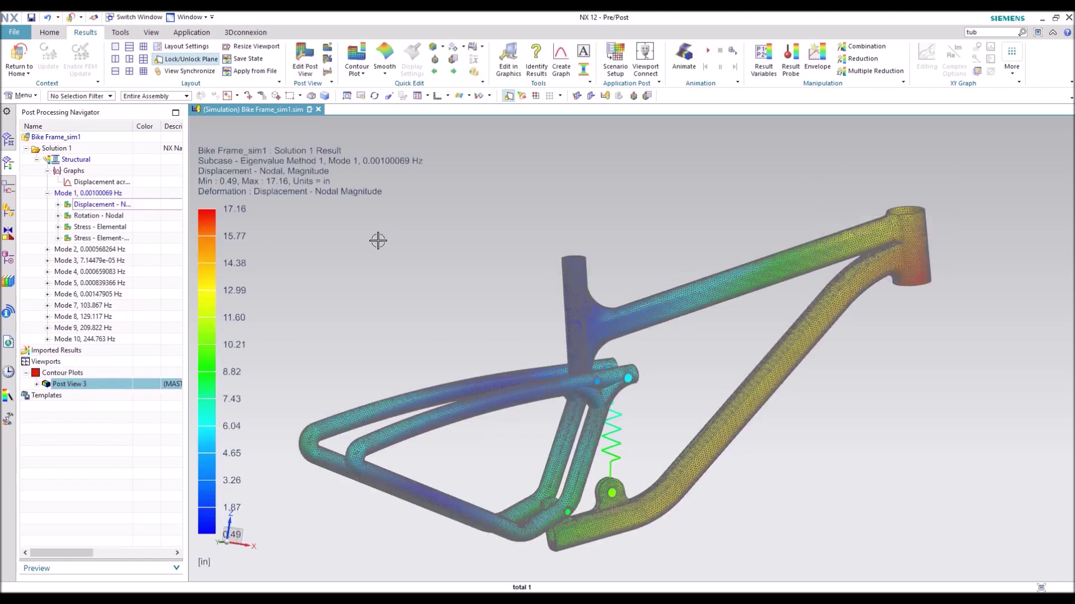
Step: Animate the Mode 1 displacement result with the Modal style, 8 frames and full-cycle motion, and examine the frame's movement
left_click(685, 58)
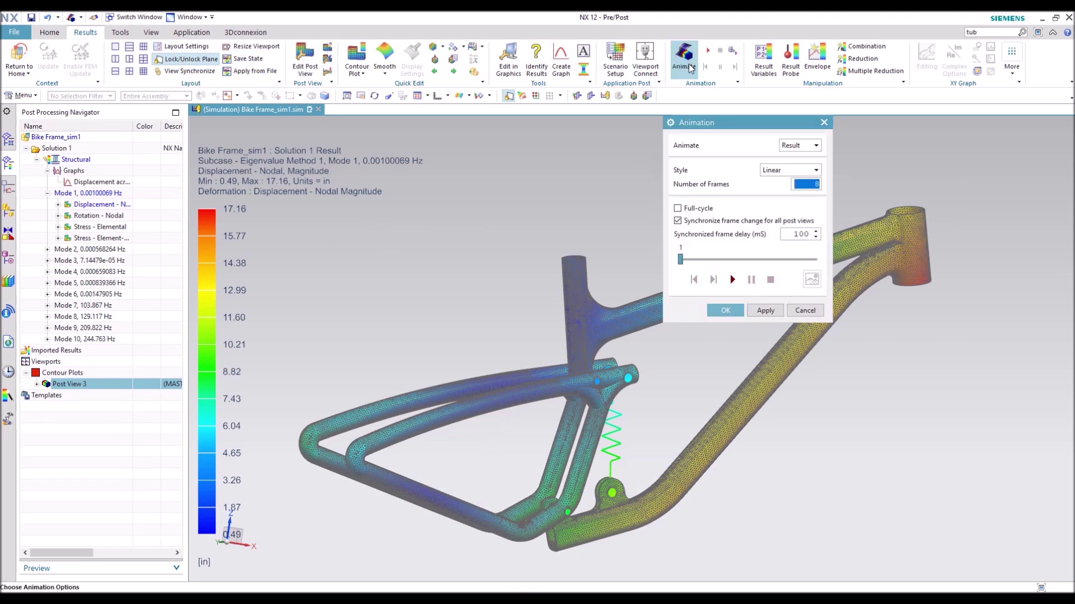
left_click(810, 173)
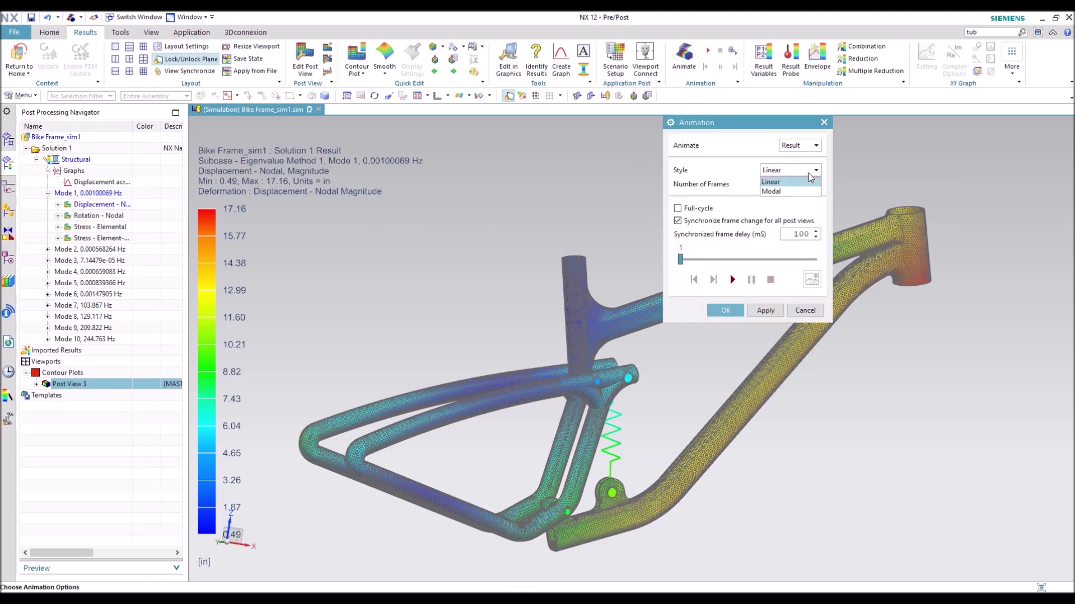
left_click(778, 192)
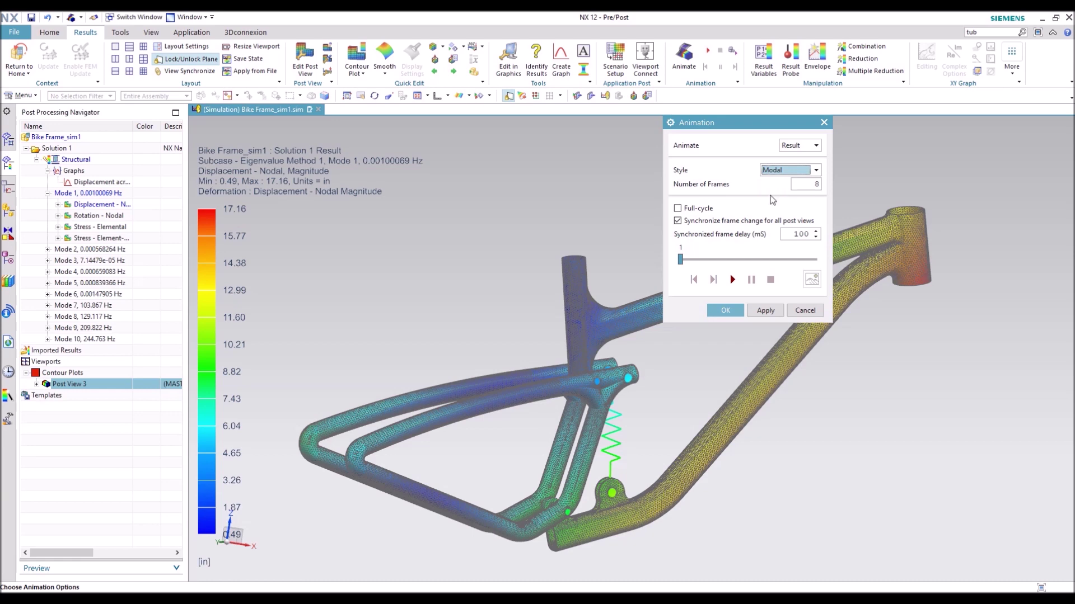
left_click(698, 211)
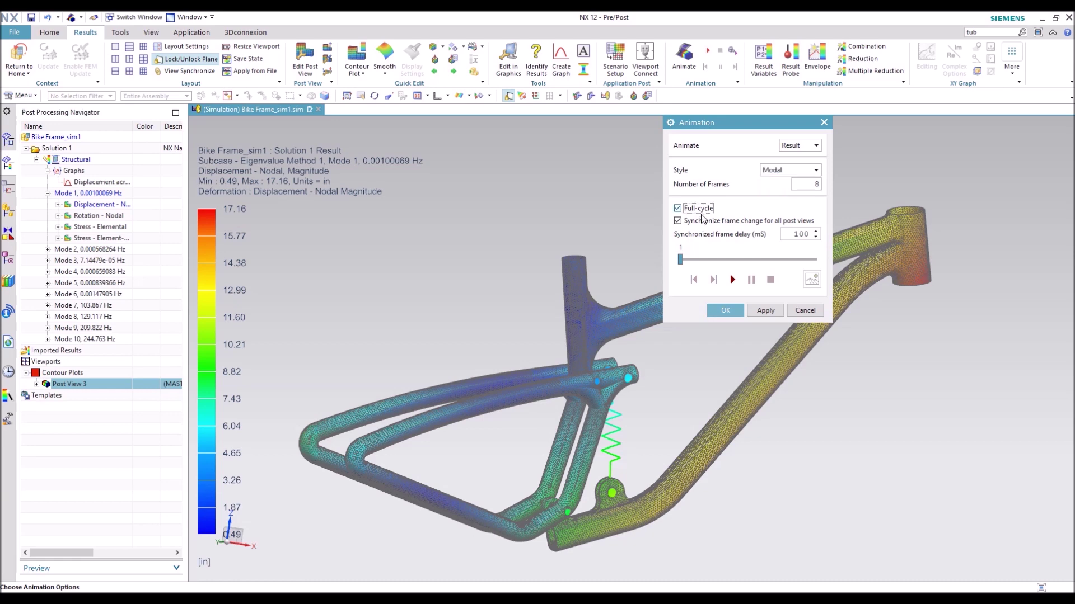
left_click(724, 310)
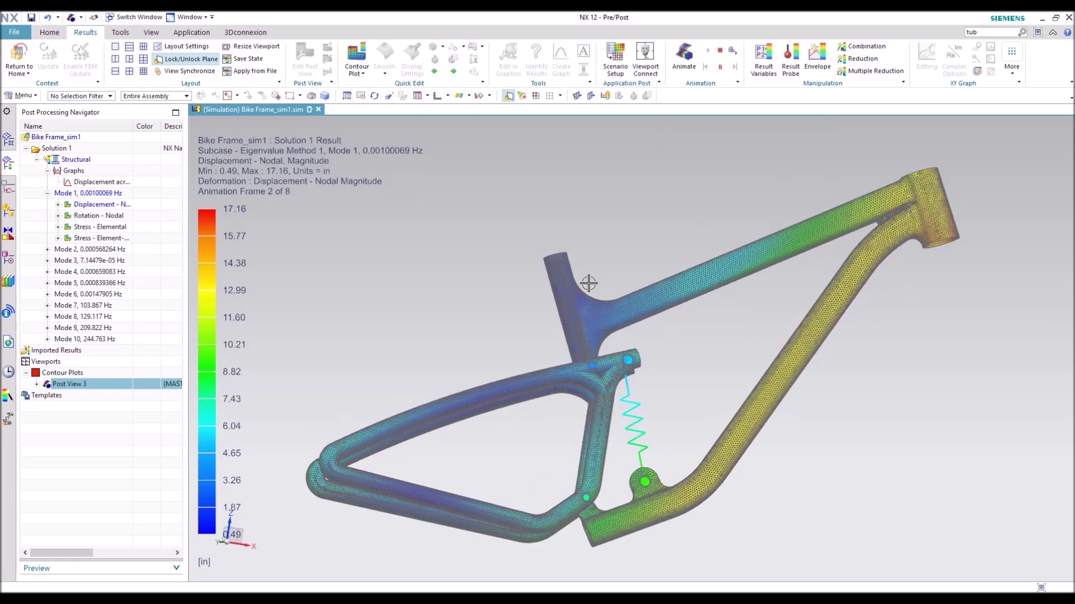
middle_click_drag(628, 220, 748, 373)
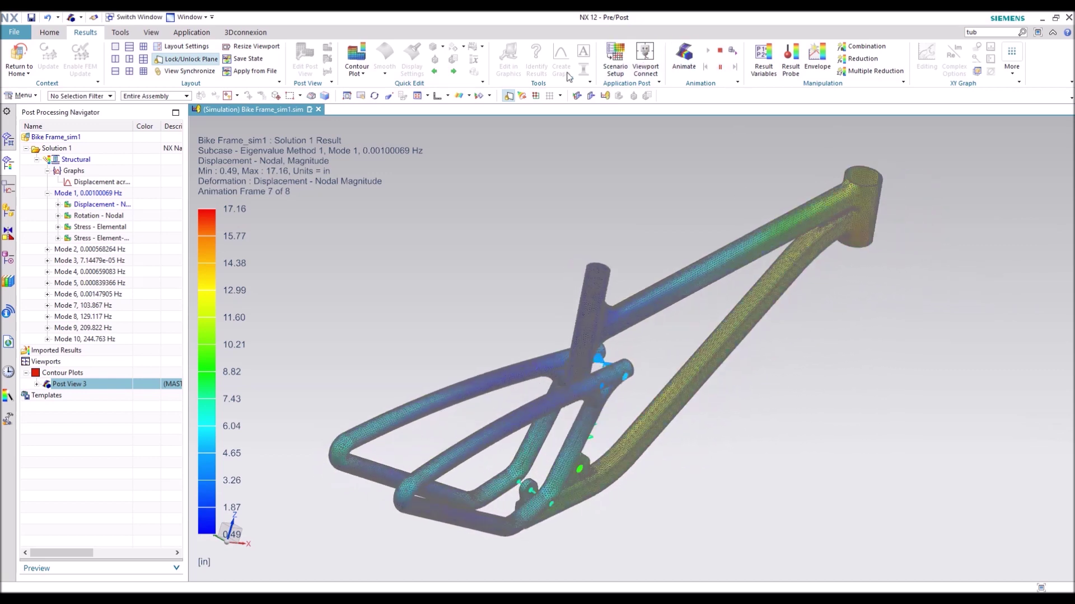
Step: Advance the animated displacement plot one mode at a time from Mode 2 to Mode 6, examining the rigid body motion of the frame
left_click(453, 73)
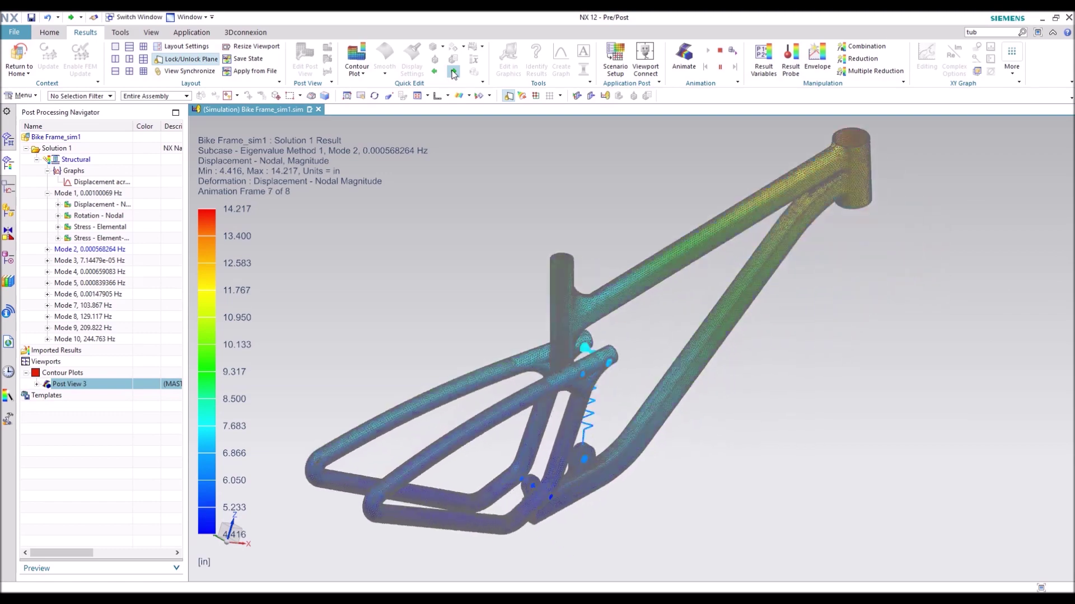
left_click(453, 72)
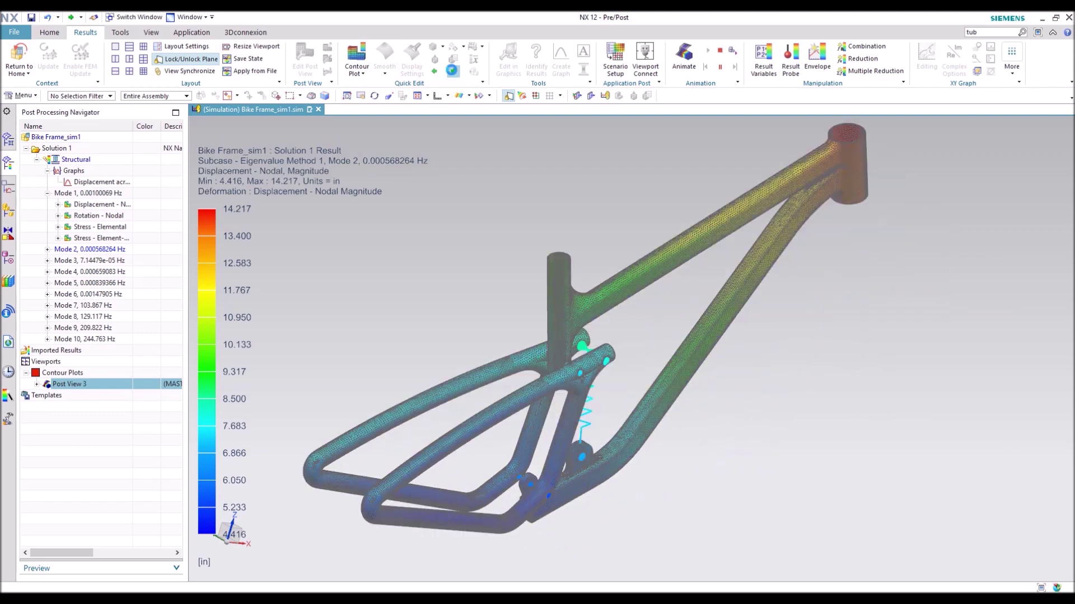
left_click(453, 73)
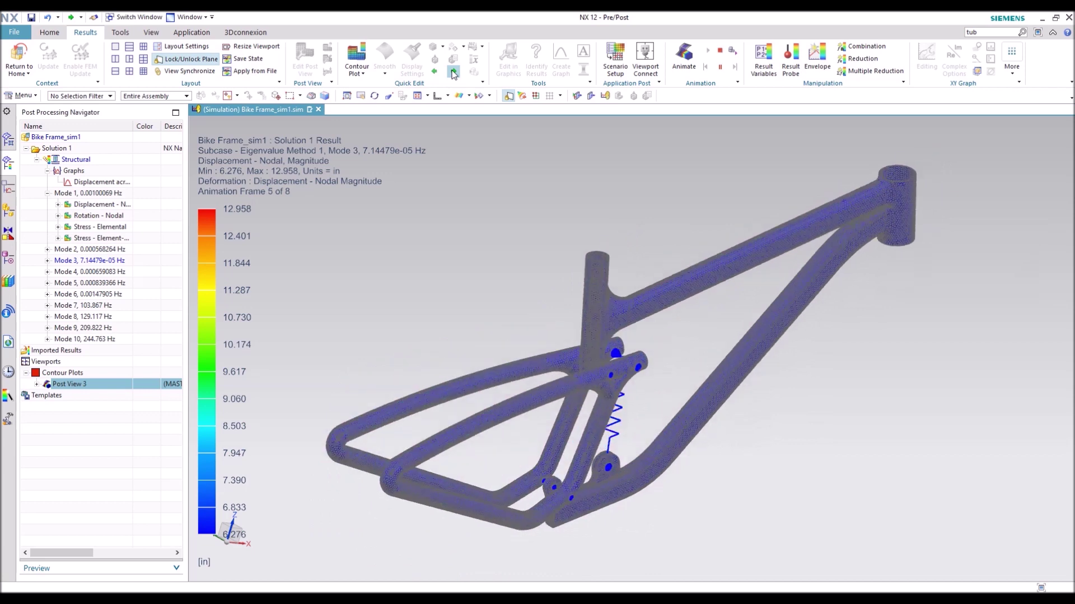
left_click(453, 72)
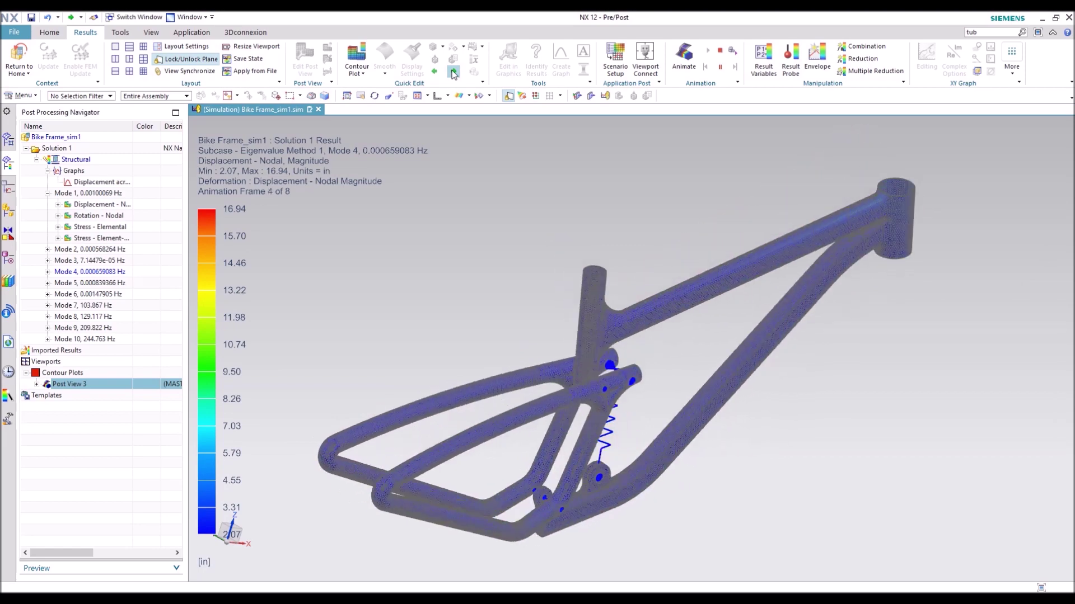
left_click(452, 73)
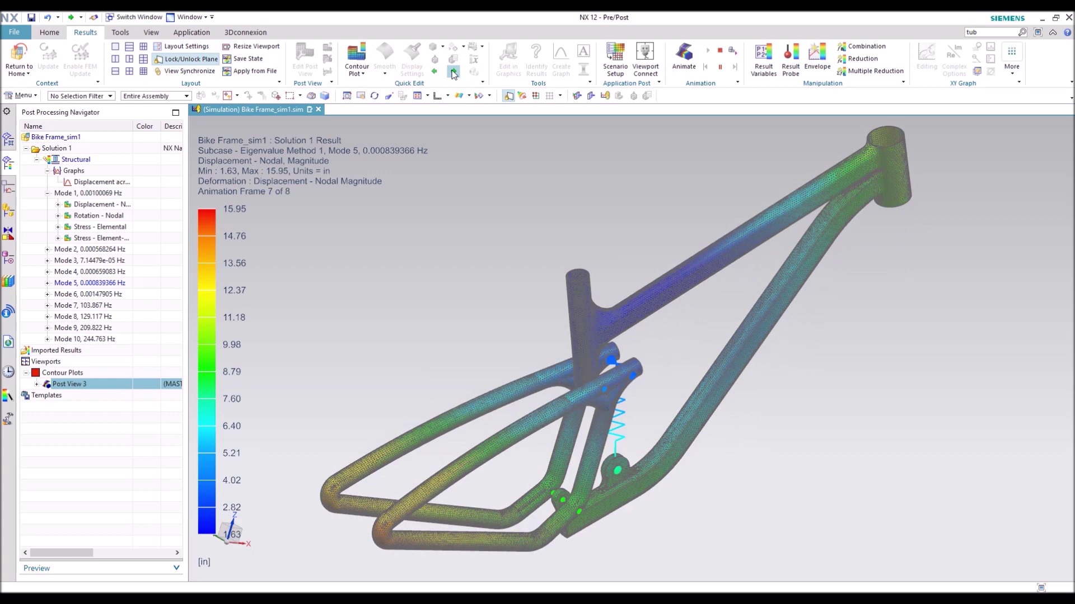
left_click(454, 72)
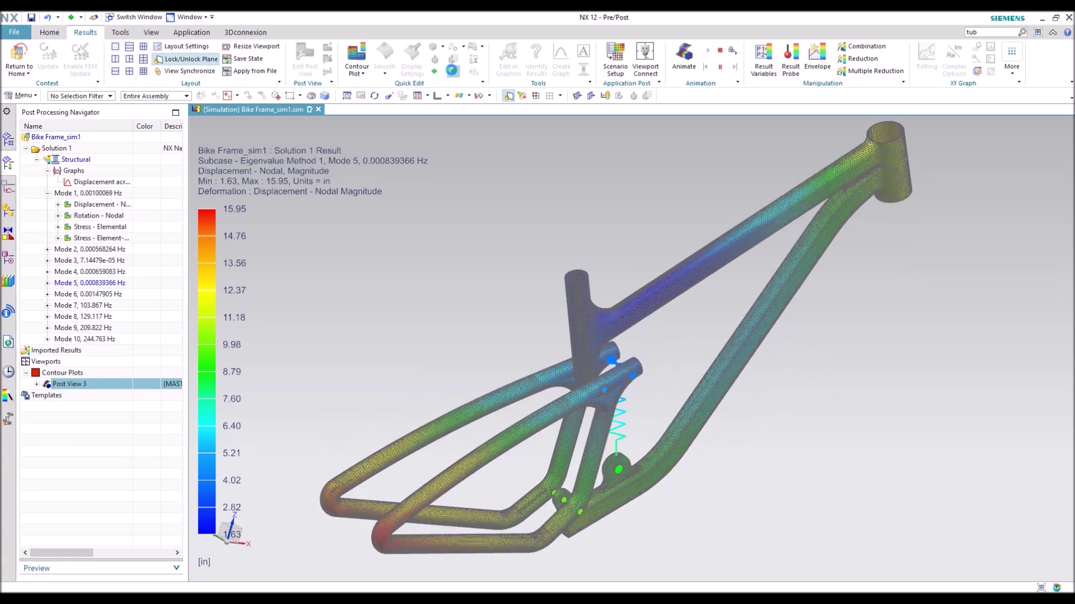
left_click(453, 72)
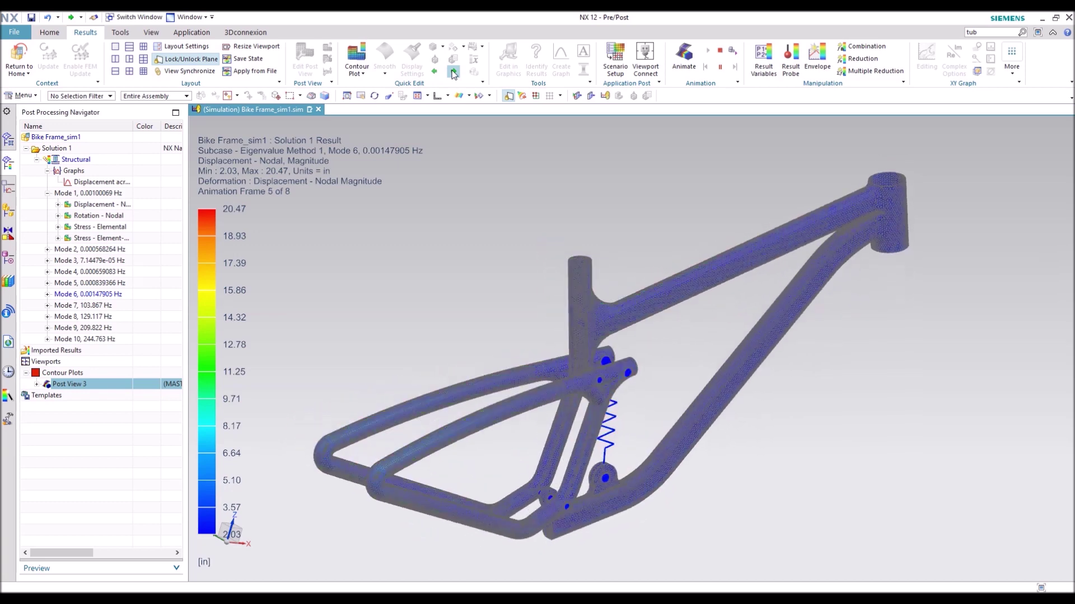
Step: Advance the animated plot through Modes 7 to 9 and examine the bending shape of Mode 9 from the side
left_click(453, 73)
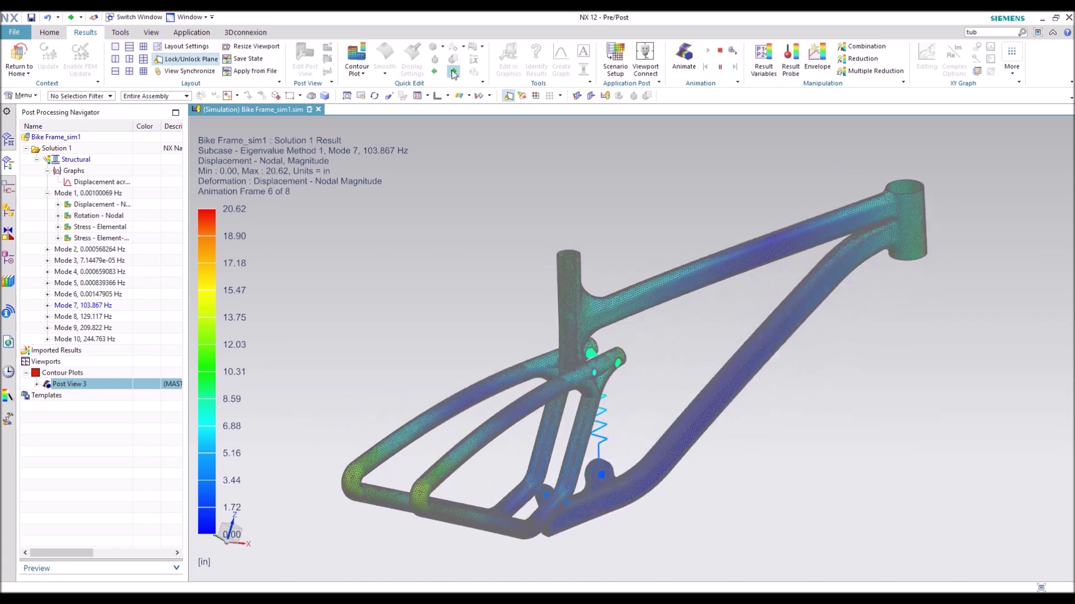
left_click(453, 72)
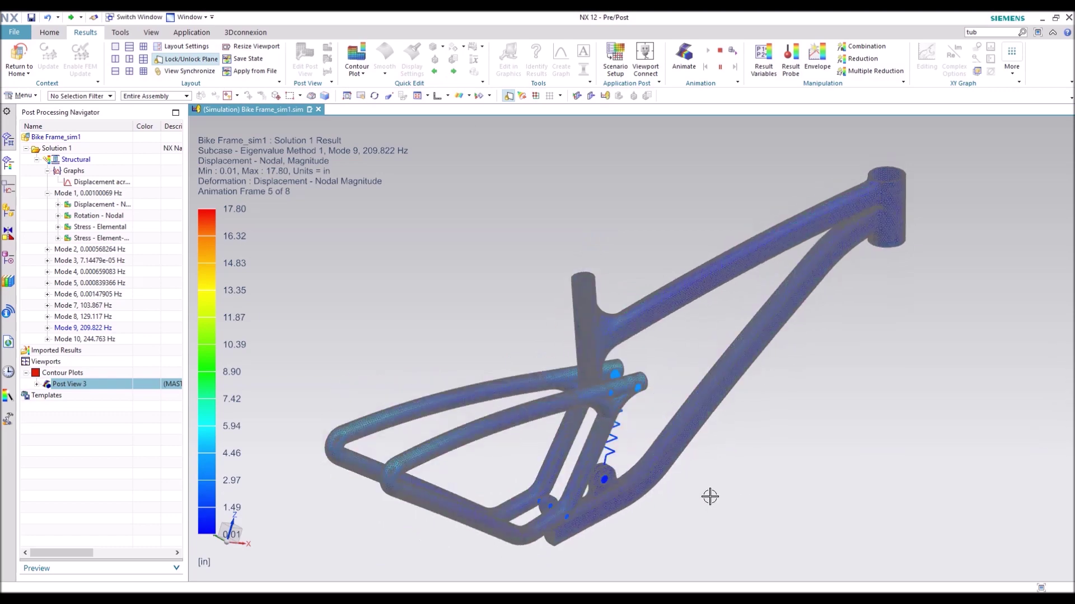
middle_click_drag(710, 503, 392, 352)
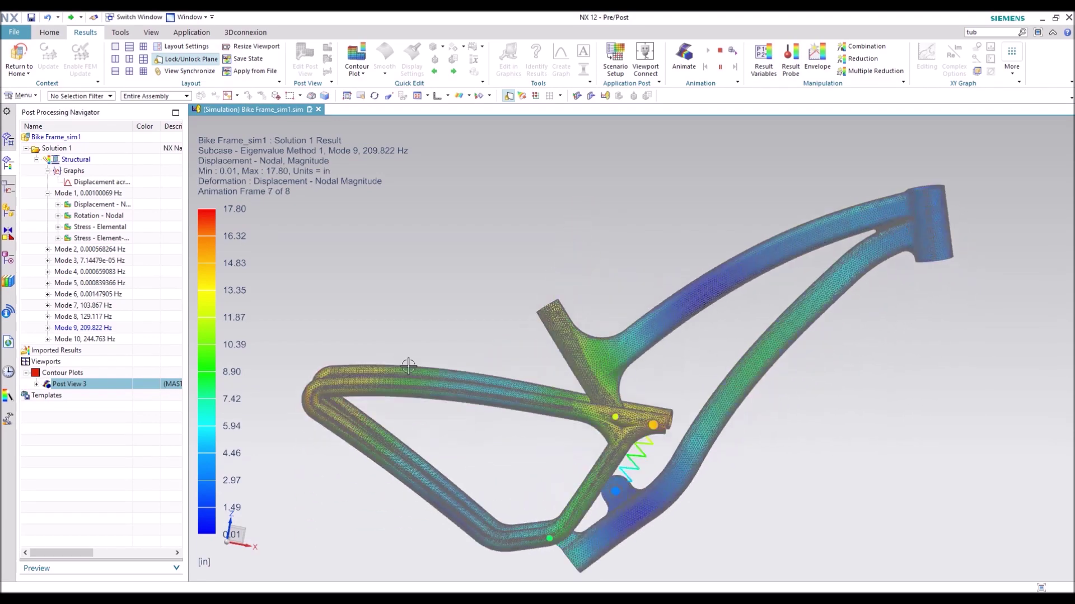
Step: Show the animated displacement of Mode 10 and examine the frame's deformation from several angles
left_click(454, 71)
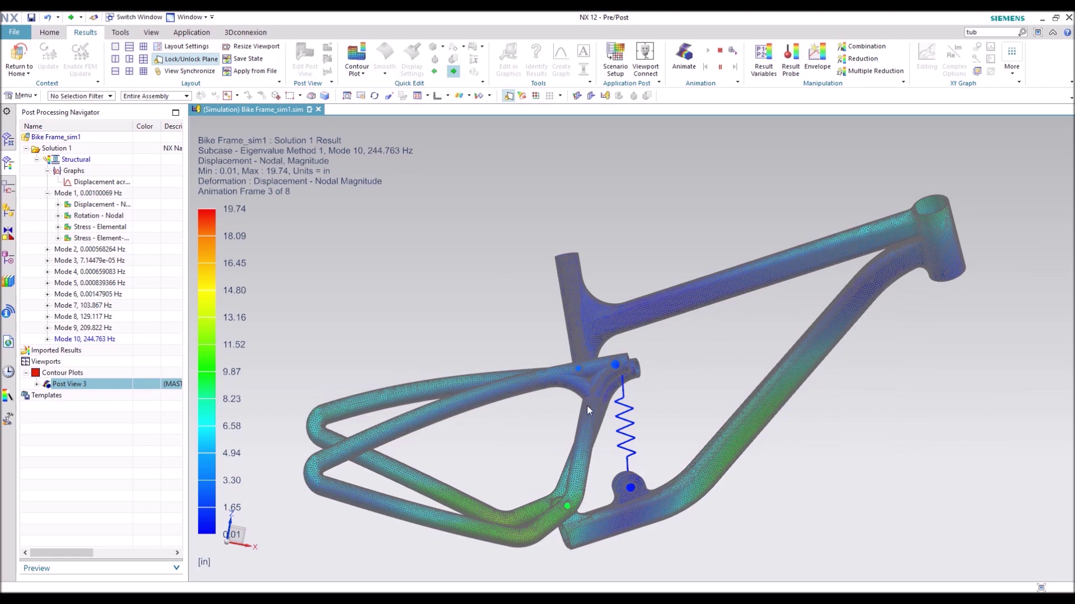
middle_click_drag(439, 329, 781, 421)
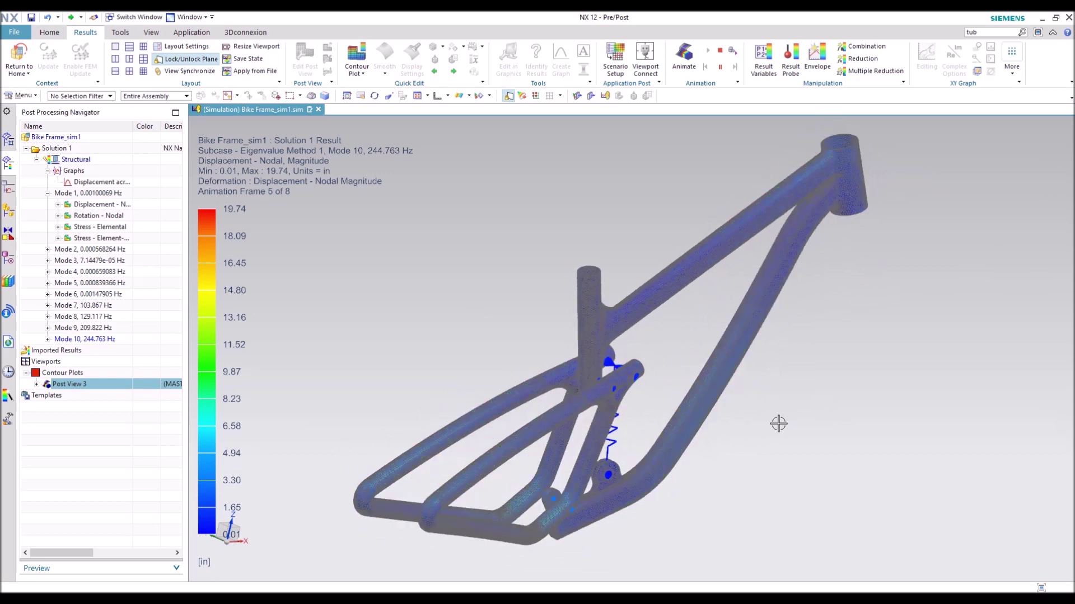
middle_click_drag(571, 251, 684, 495)
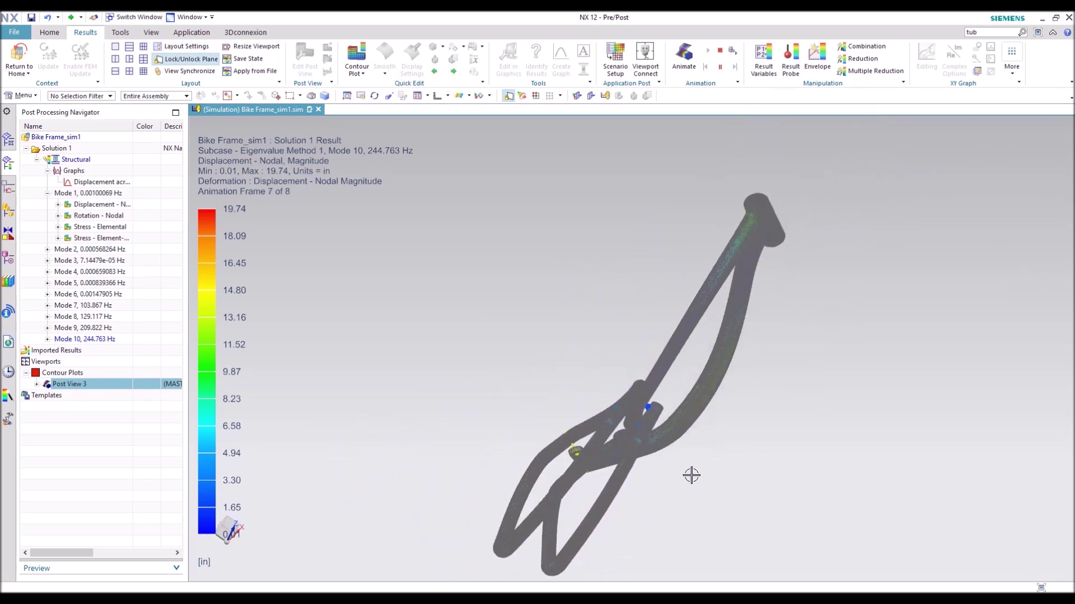
middle_click_drag(684, 493, 494, 203)
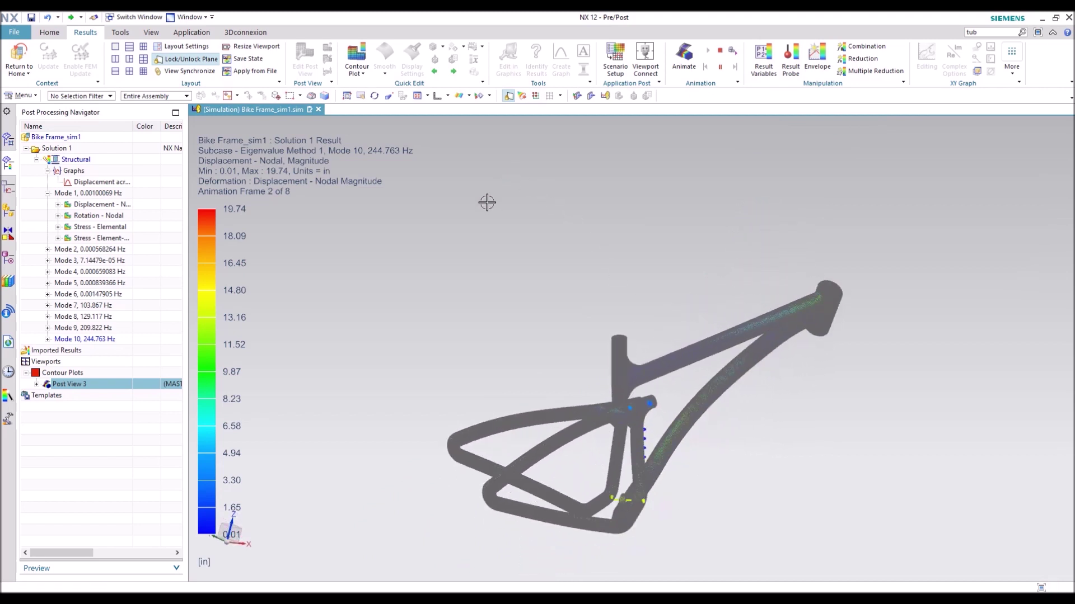